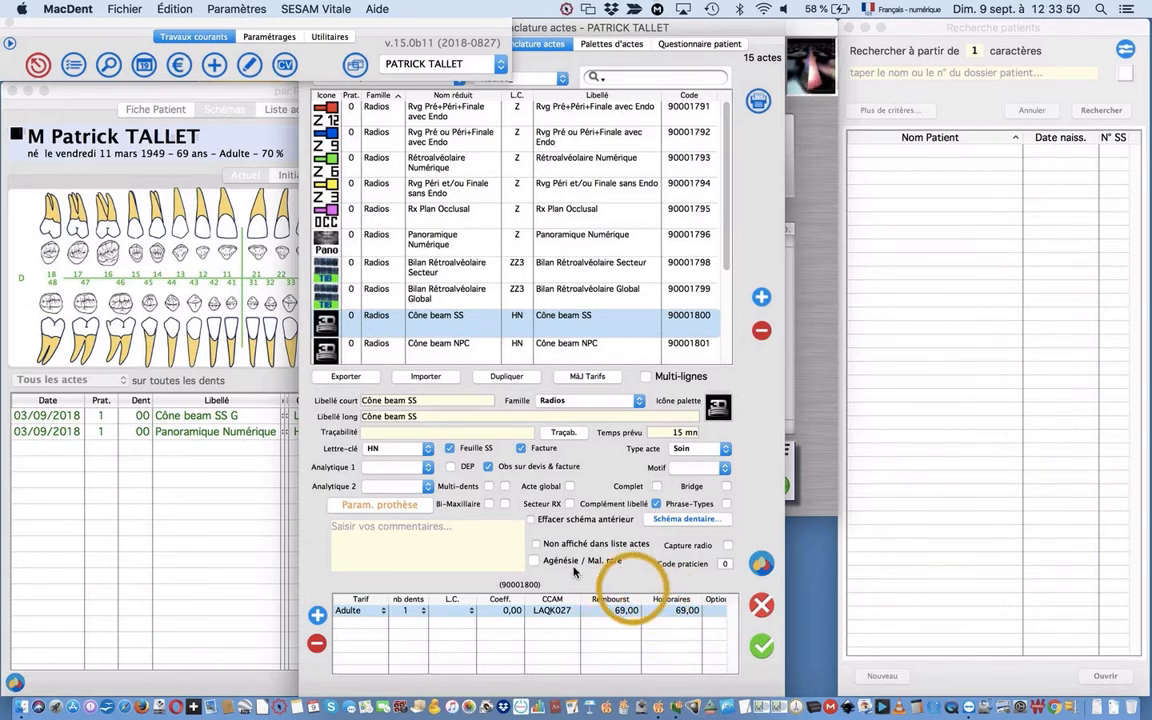
- Bring up the patient's dental chart record and review its Panoramique Numérique and Cône beam SS G acts
left_click(220, 490)
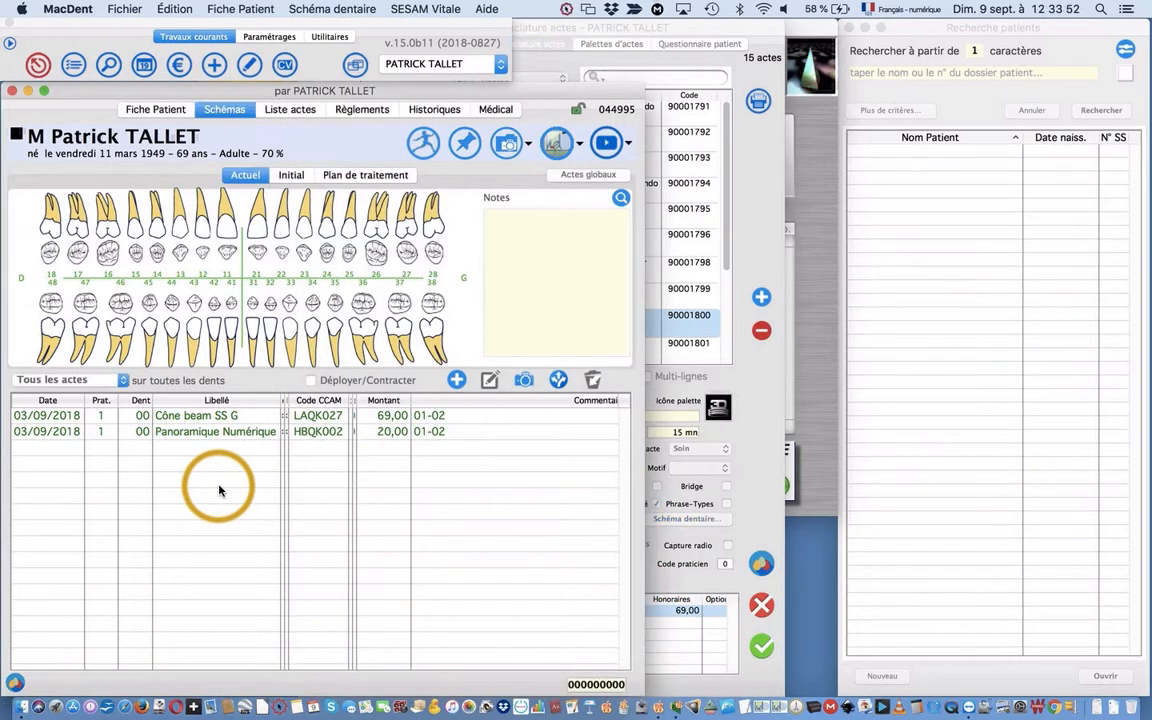
left_click(225, 433)
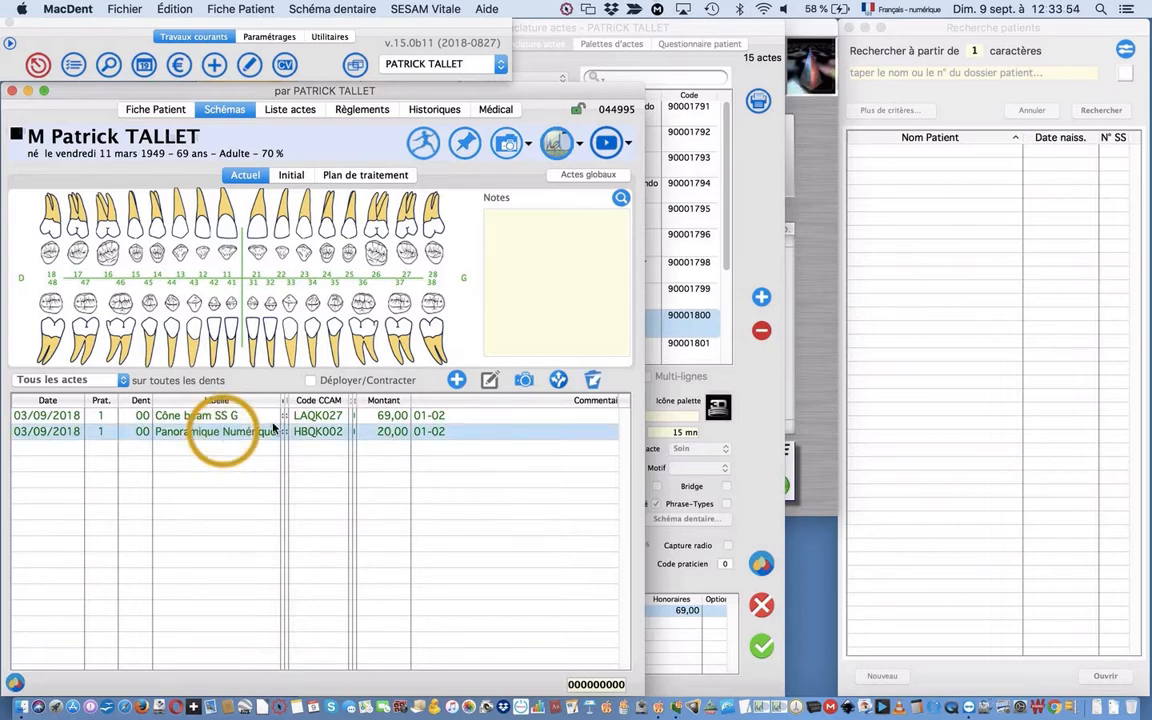
left_click(215, 415)
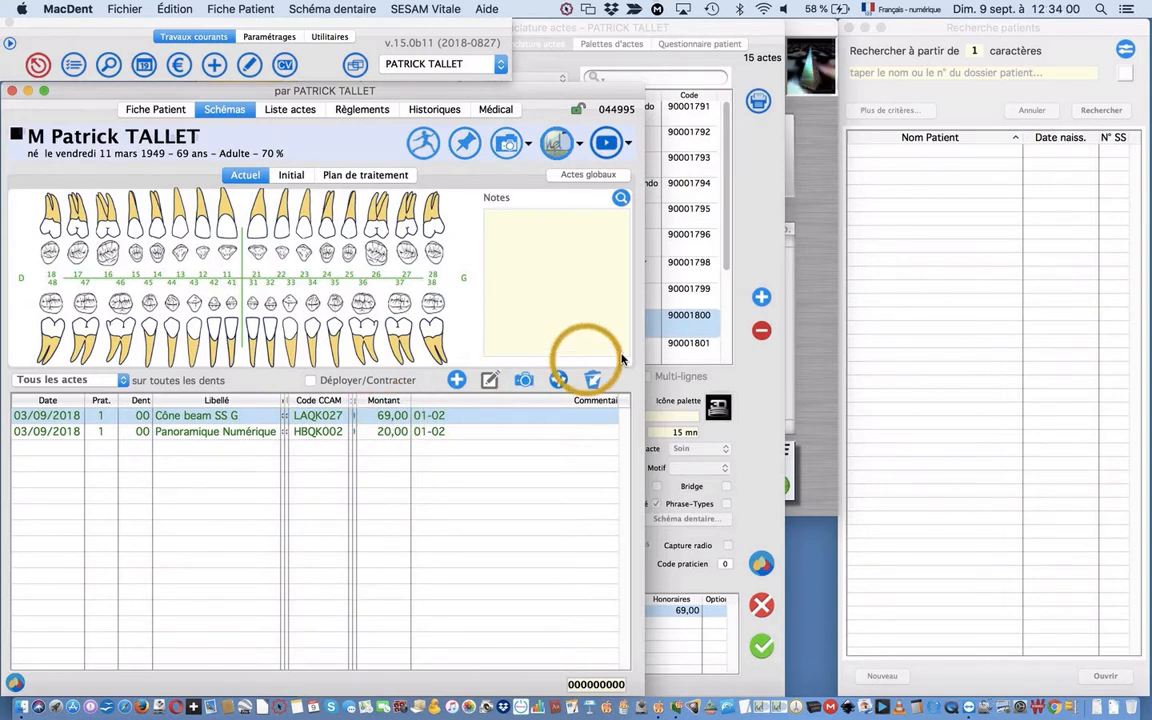
- Switch to PyxvitalOSX and consult the CCAM data for the base unit price (Prix unitaire de base) of act HBQK002
left_click(811, 350)
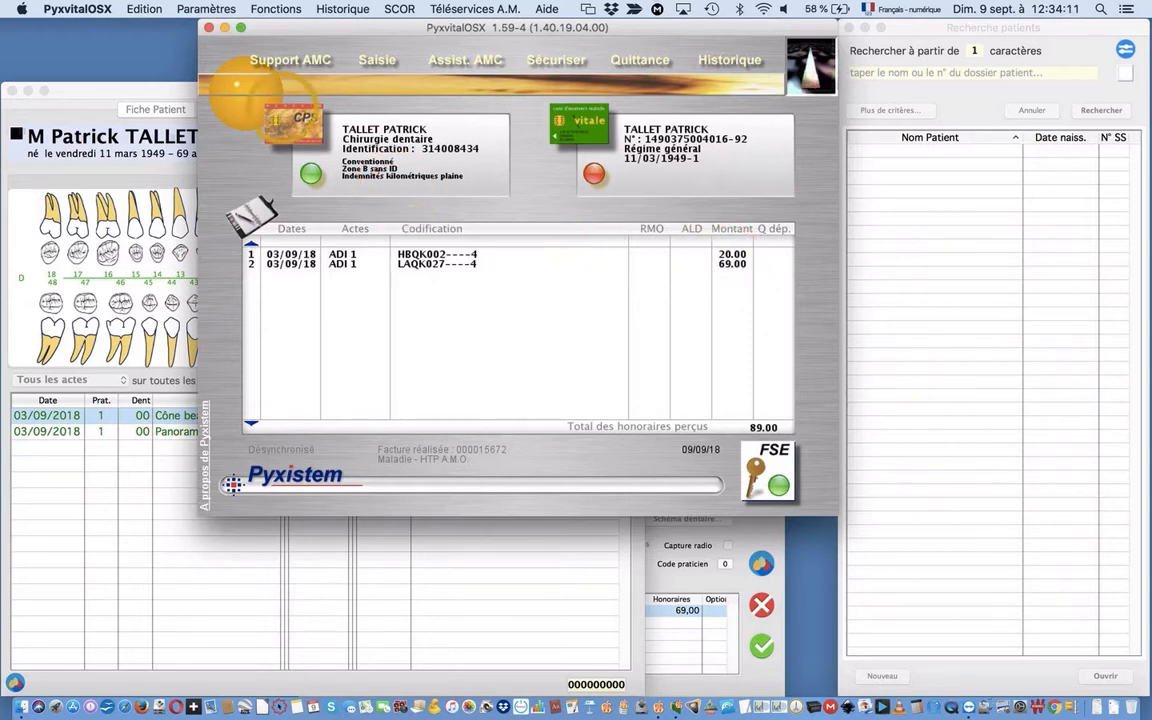
left_click(146, 10)
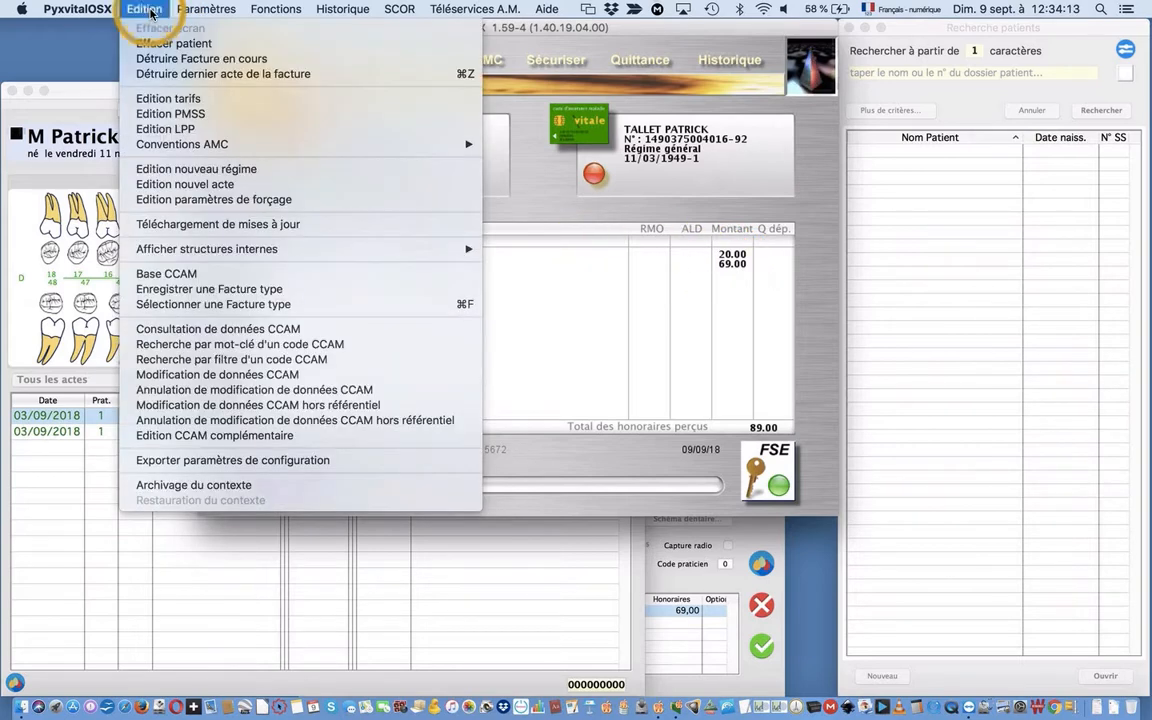
left_click(172, 331)
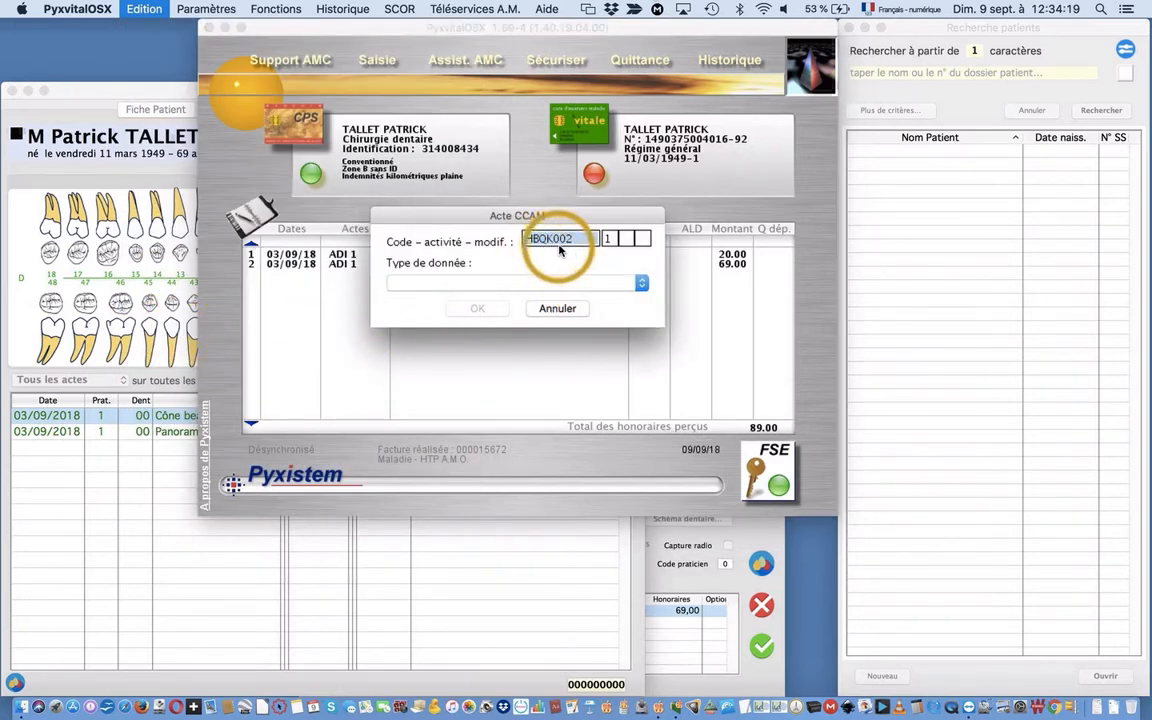
left_click(641, 283)
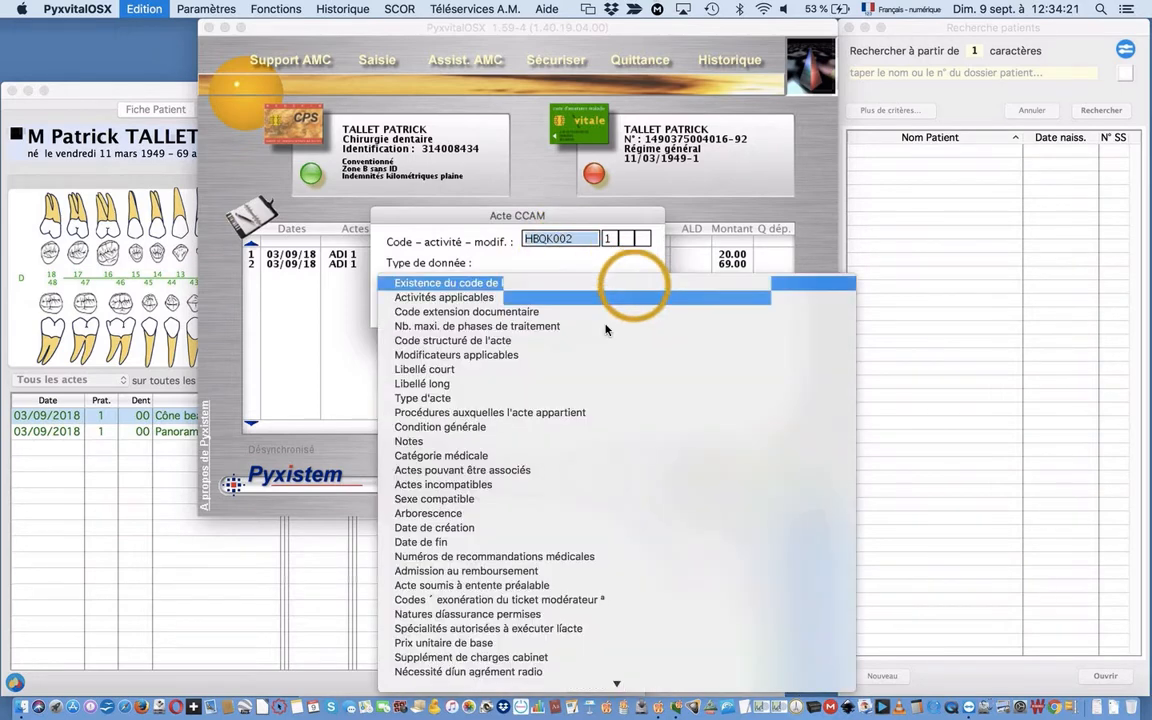
scroll(501, 648, "down", 1)
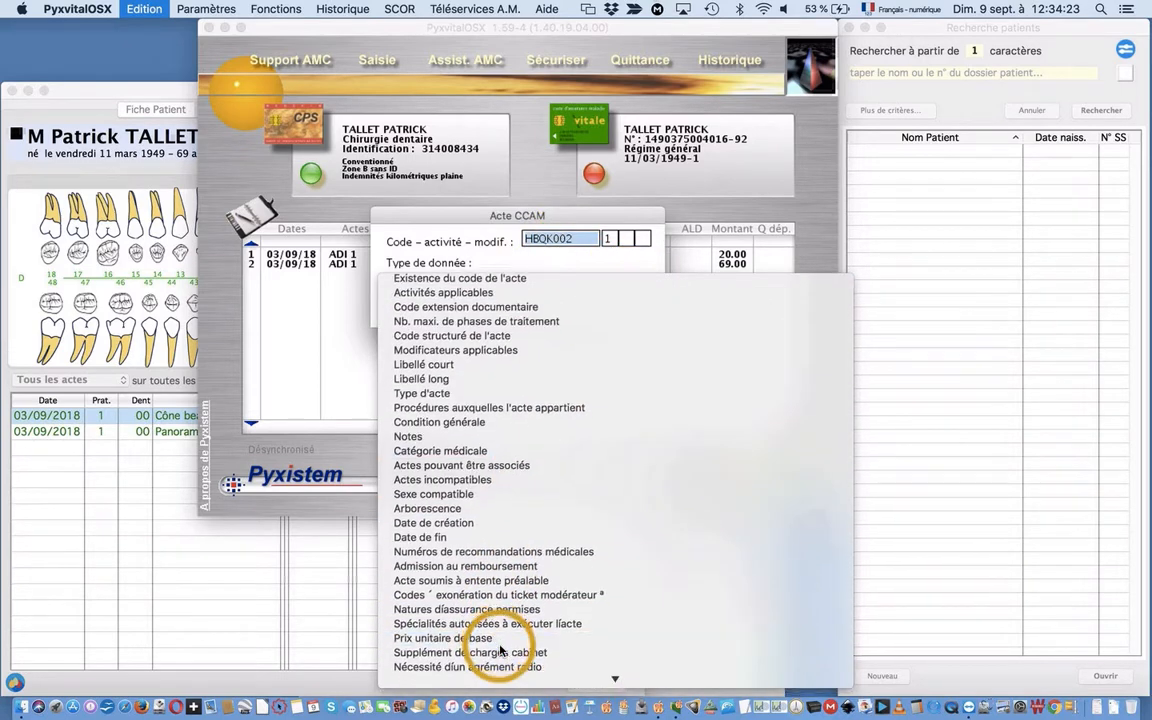
left_click(500, 644)
left_click(482, 309)
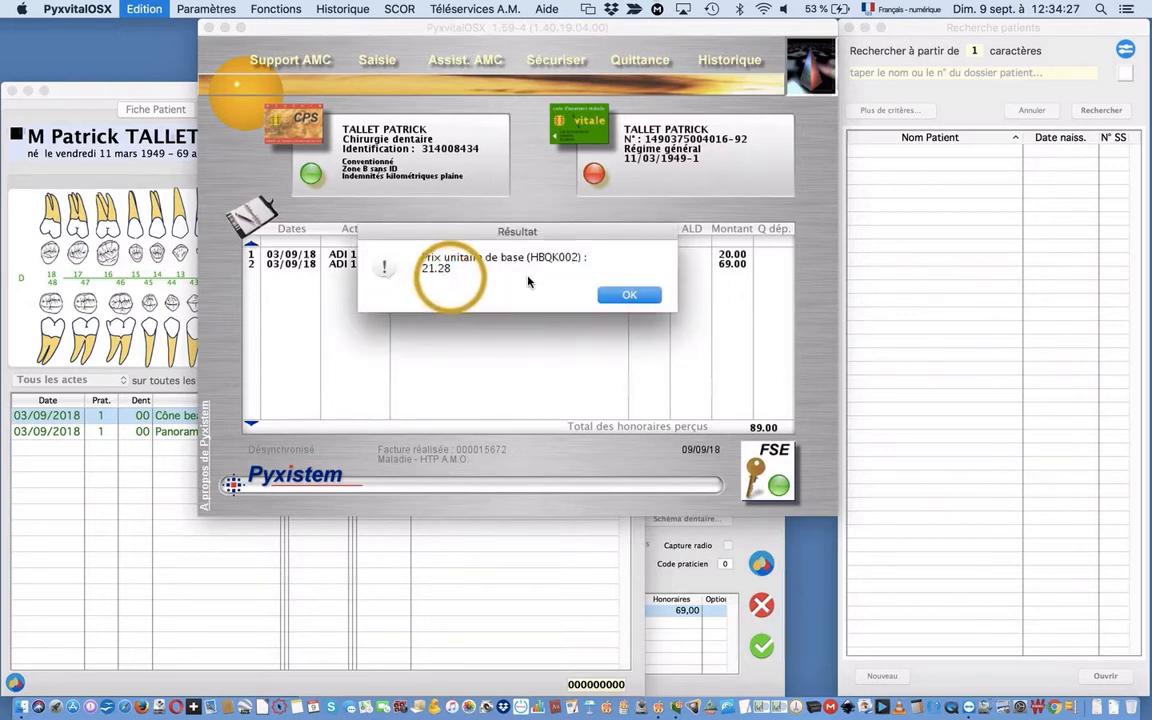
left_click(629, 294)
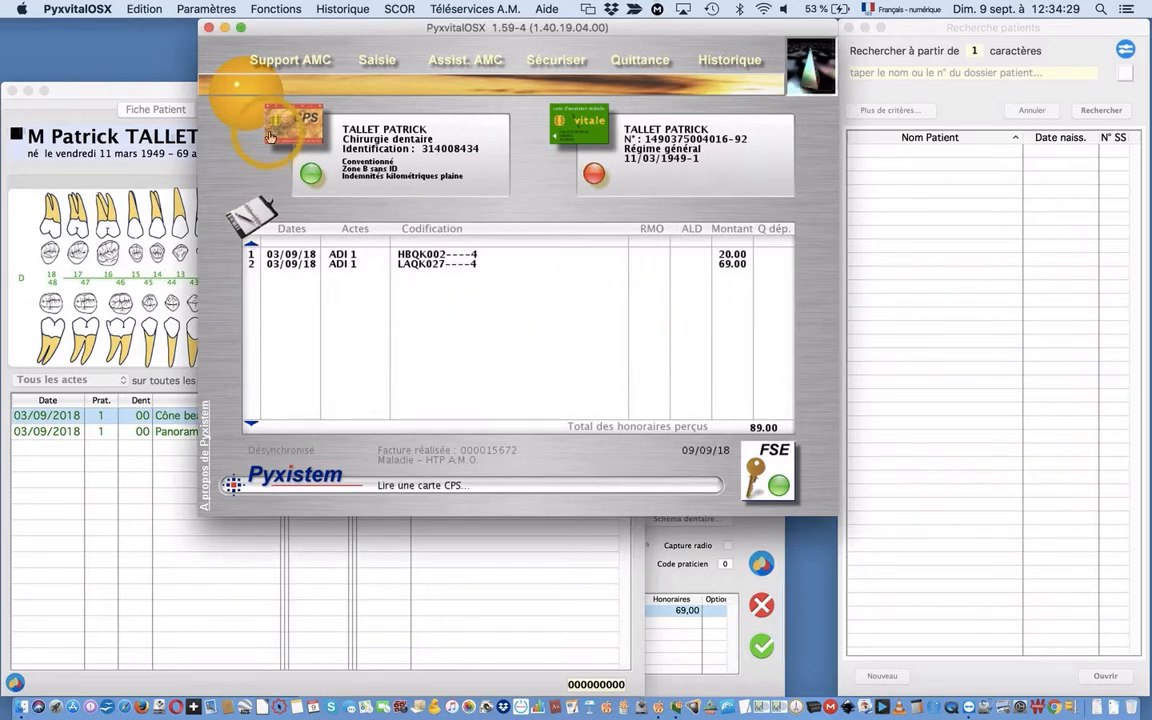
- Consult the CCAM data for the base unit price (Prix unitaire de base) of act LAQK027
left_click(144, 9)
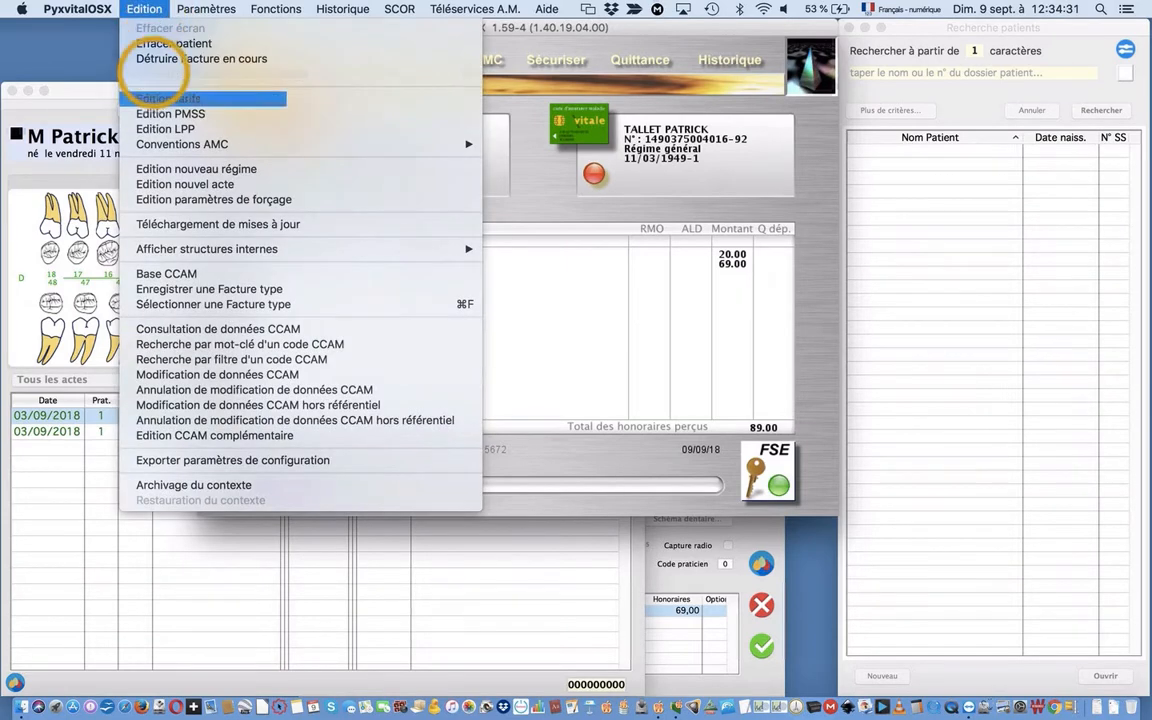
left_click(180, 333)
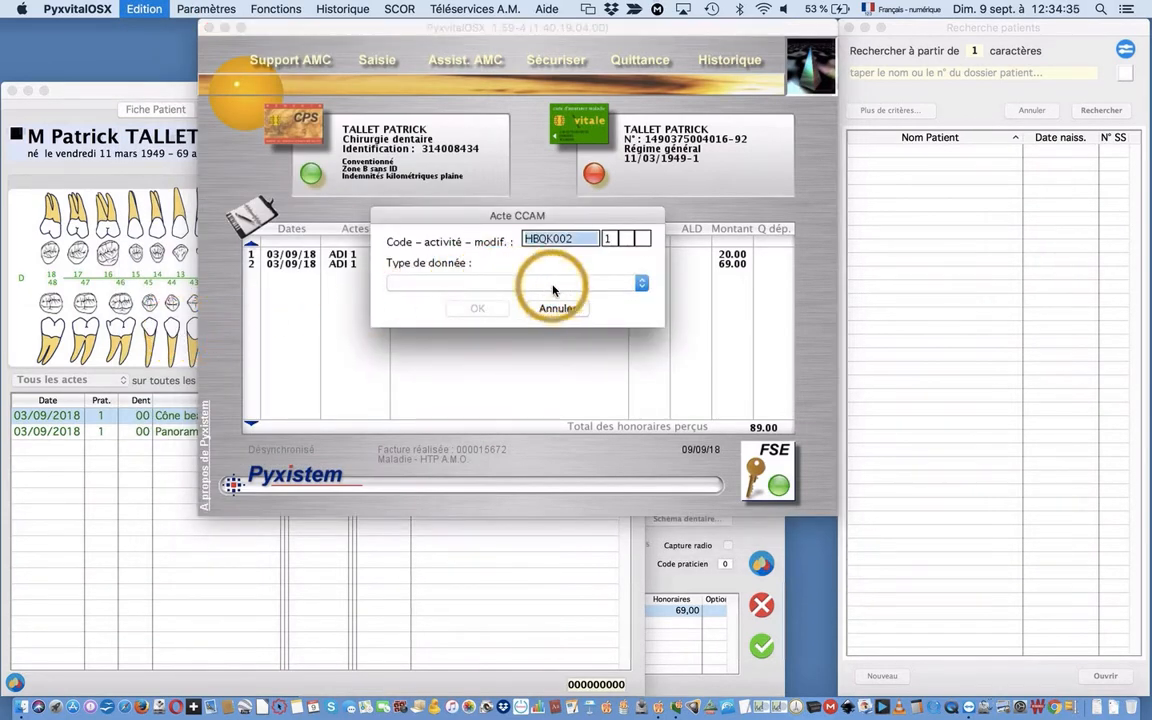
key("BackSpace")
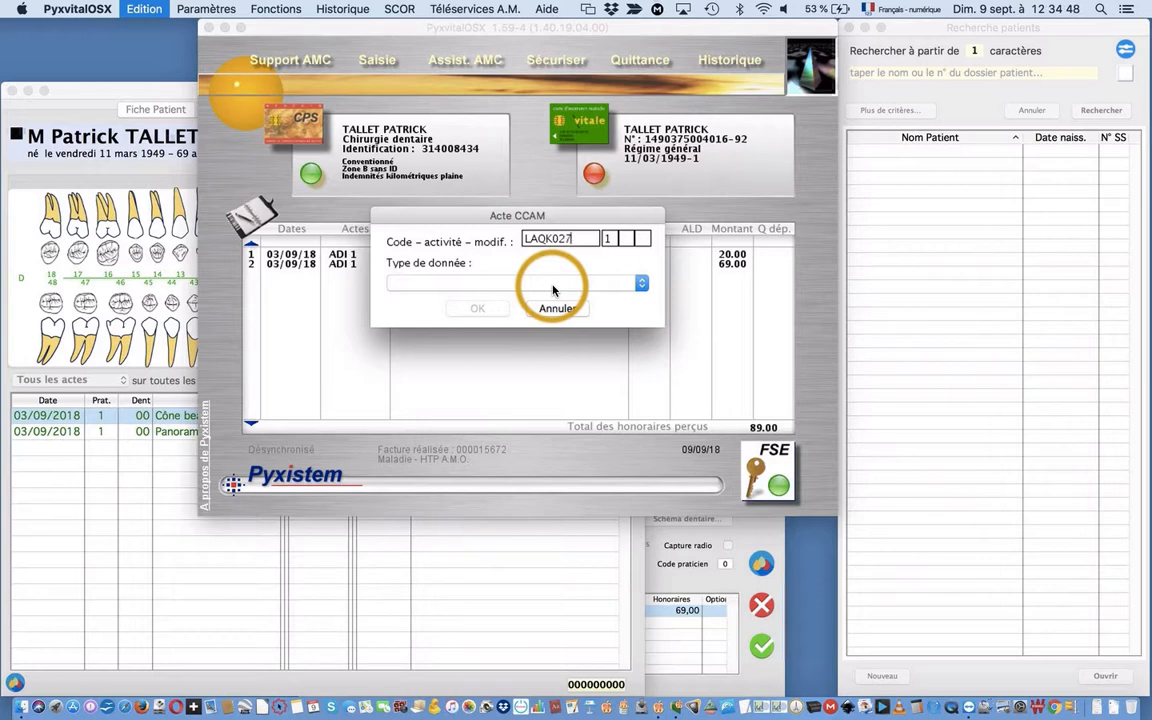
left_click(641, 283)
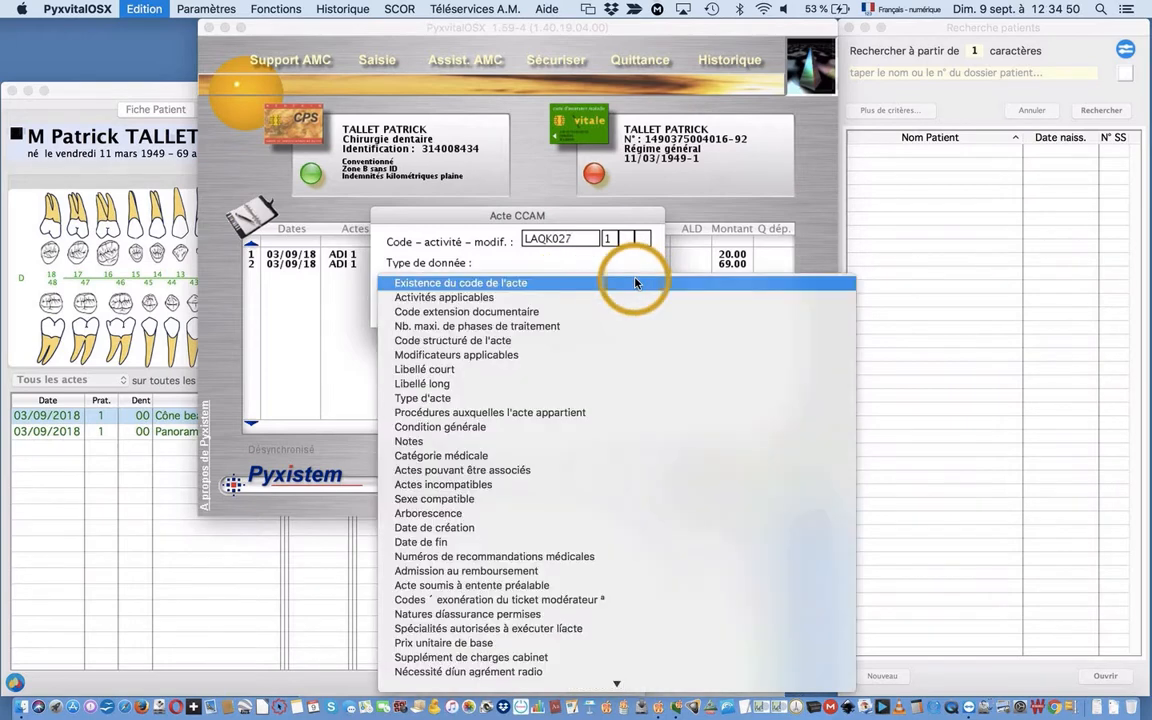
left_click(507, 644)
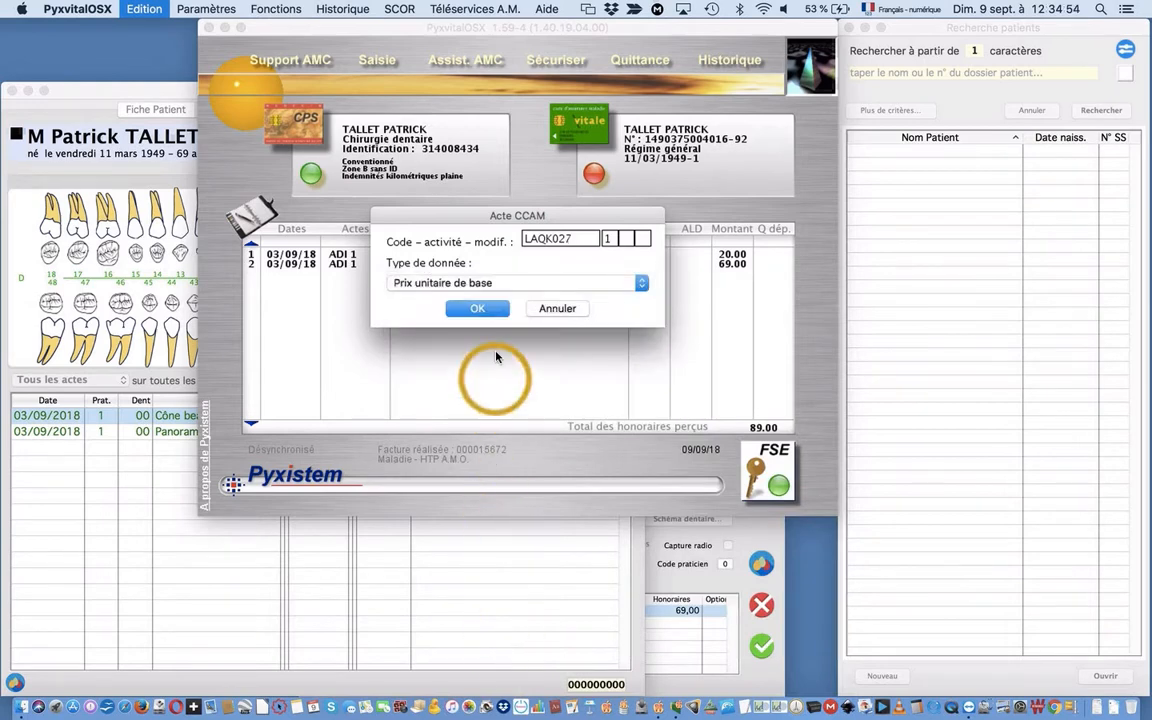
left_click(488, 312)
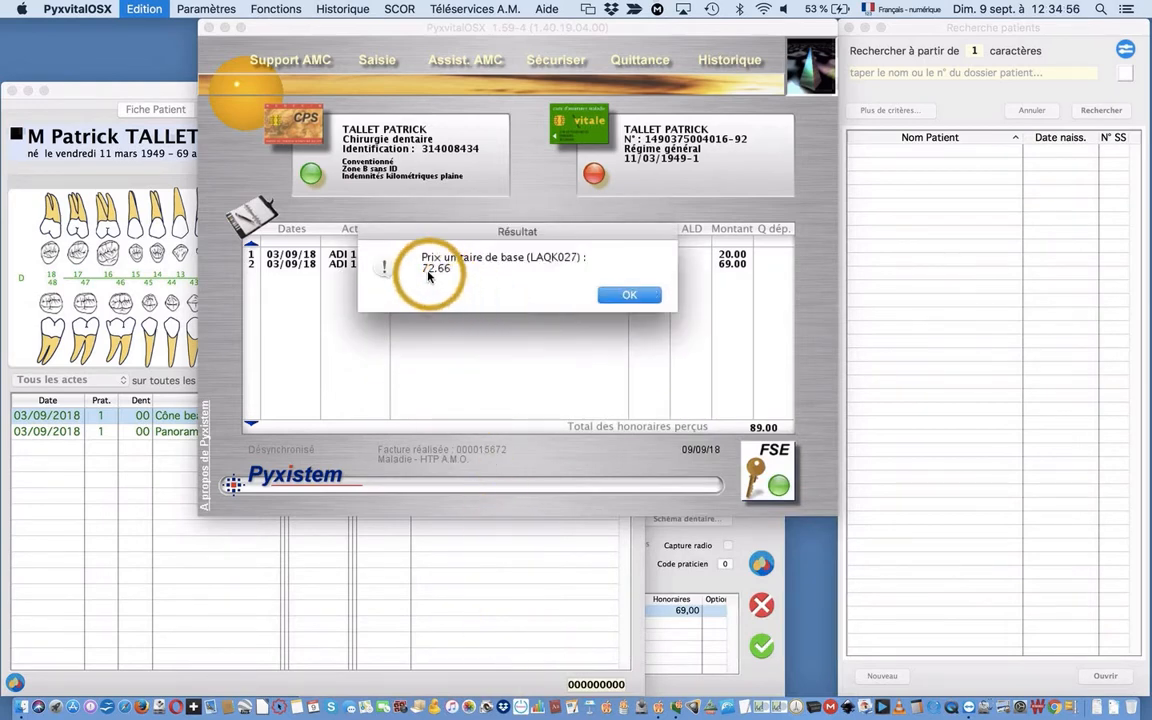
left_click(629, 295)
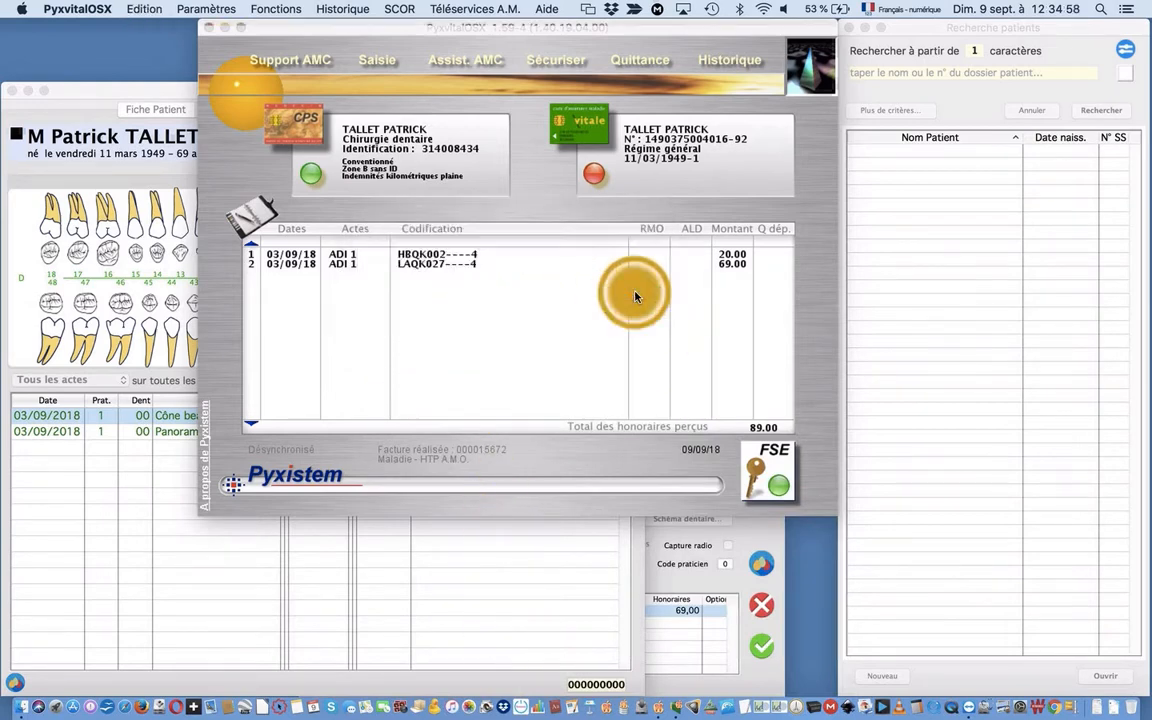
- Modify the CCAM data of act HBQK002, activity 1, setting its base unit price (Prix unitaire de base) to 20
left_click(144, 10)
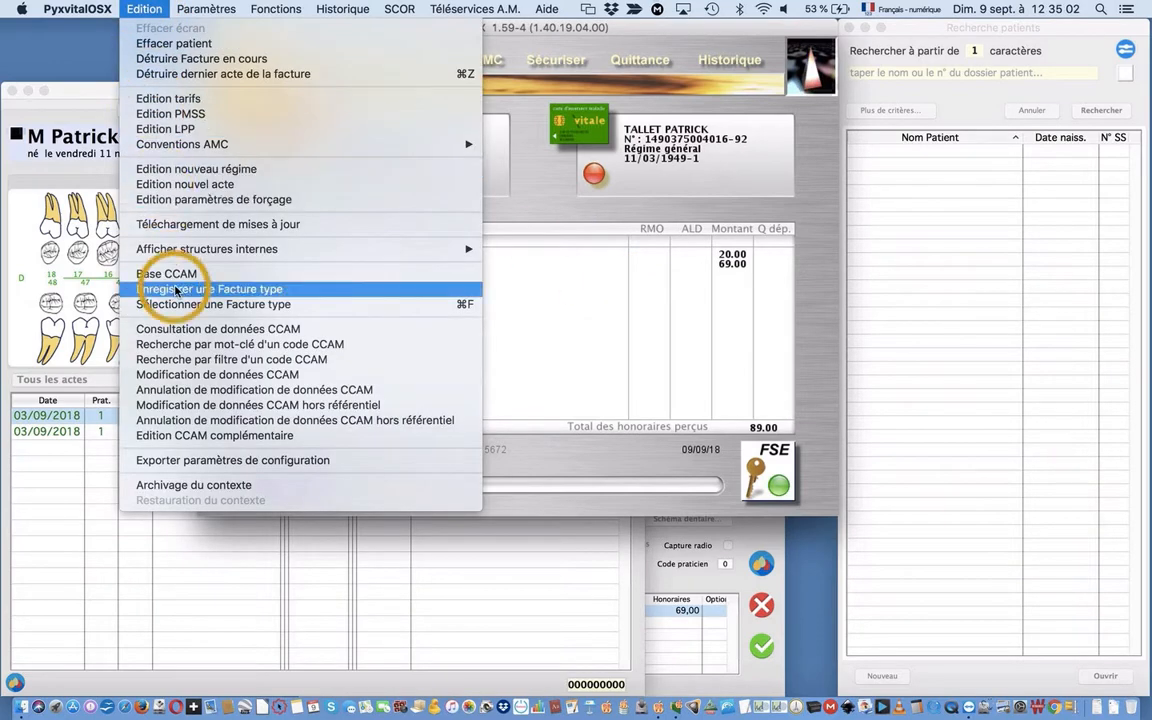
left_click(184, 375)
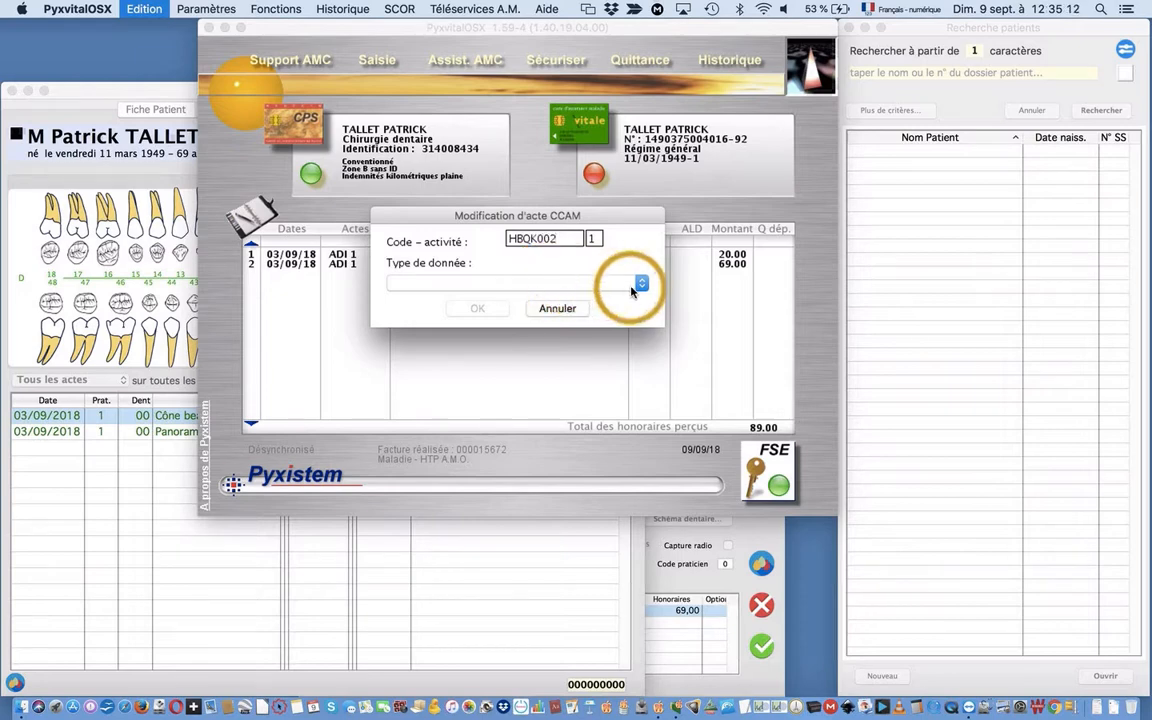
left_click(588, 285)
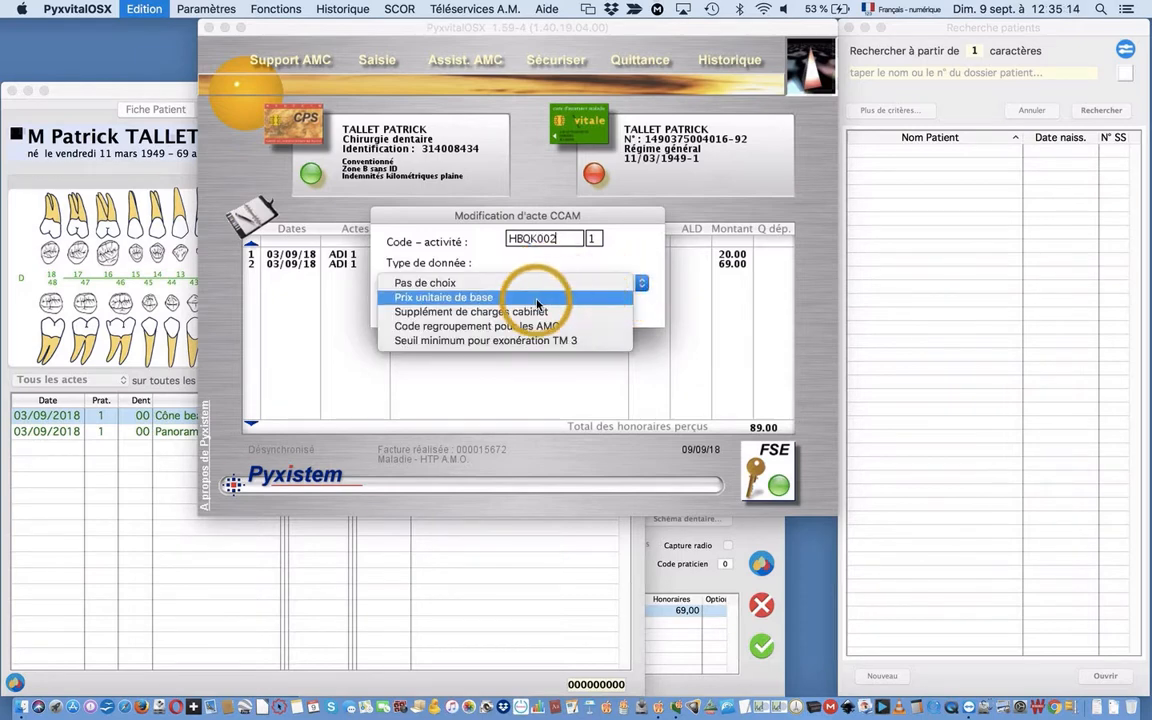
left_click(537, 304)
left_click(486, 305)
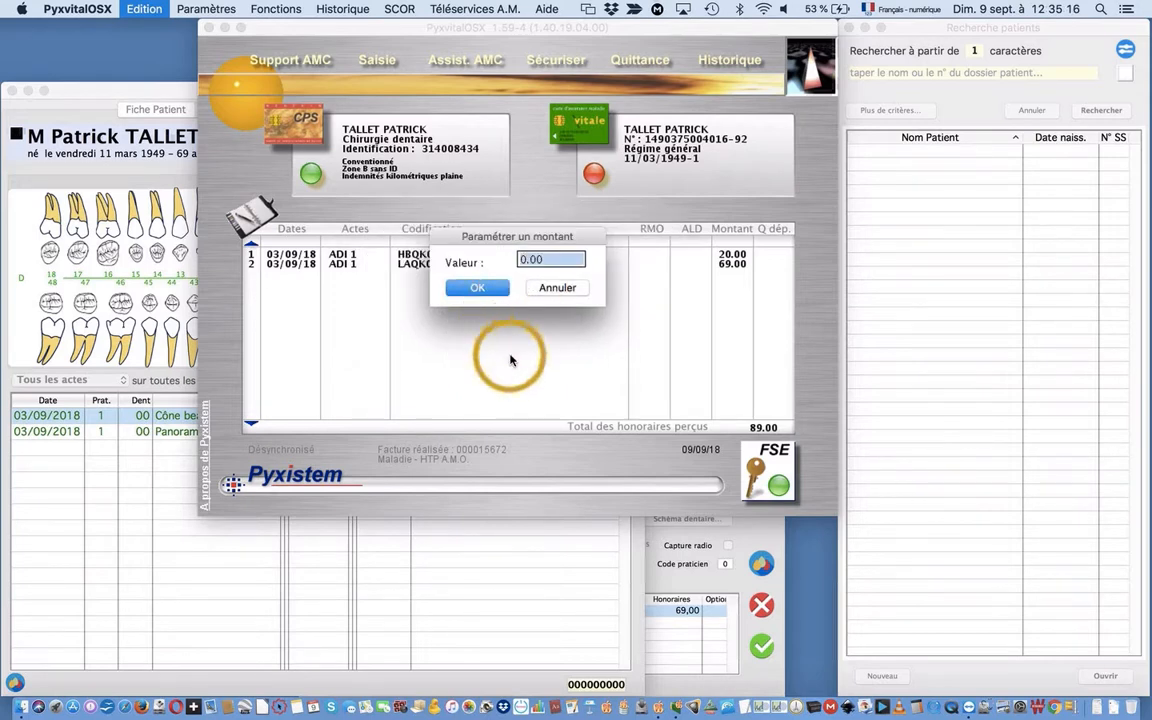
type("20")
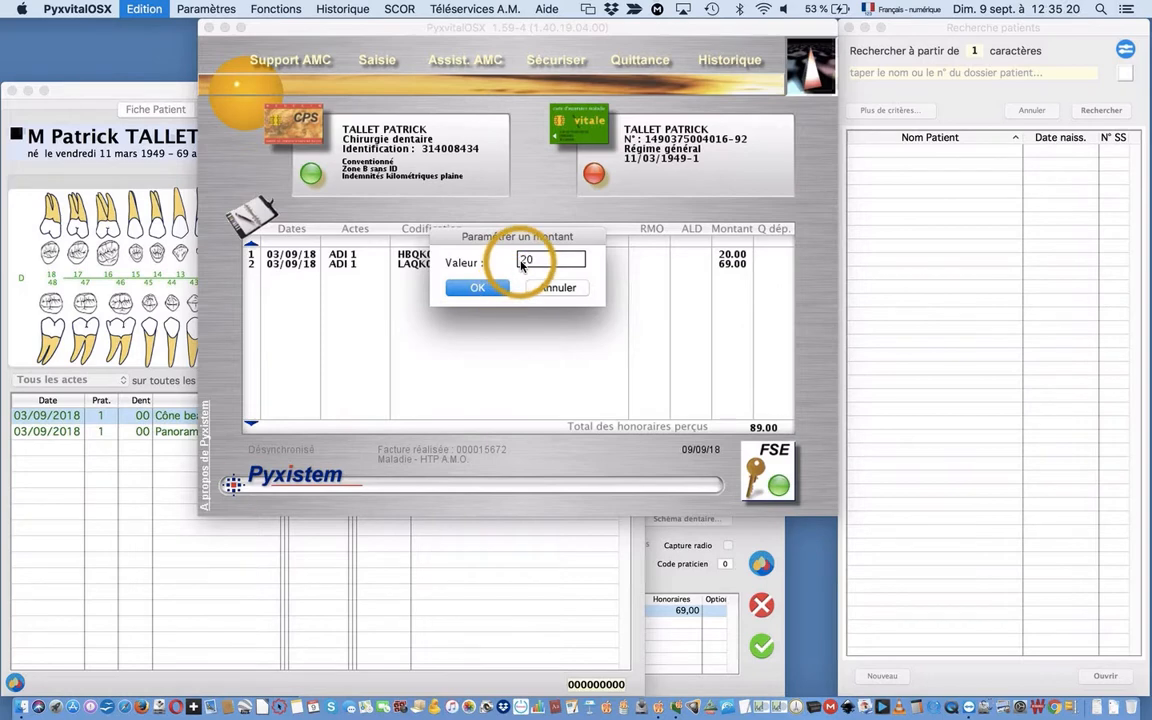
left_click(481, 290)
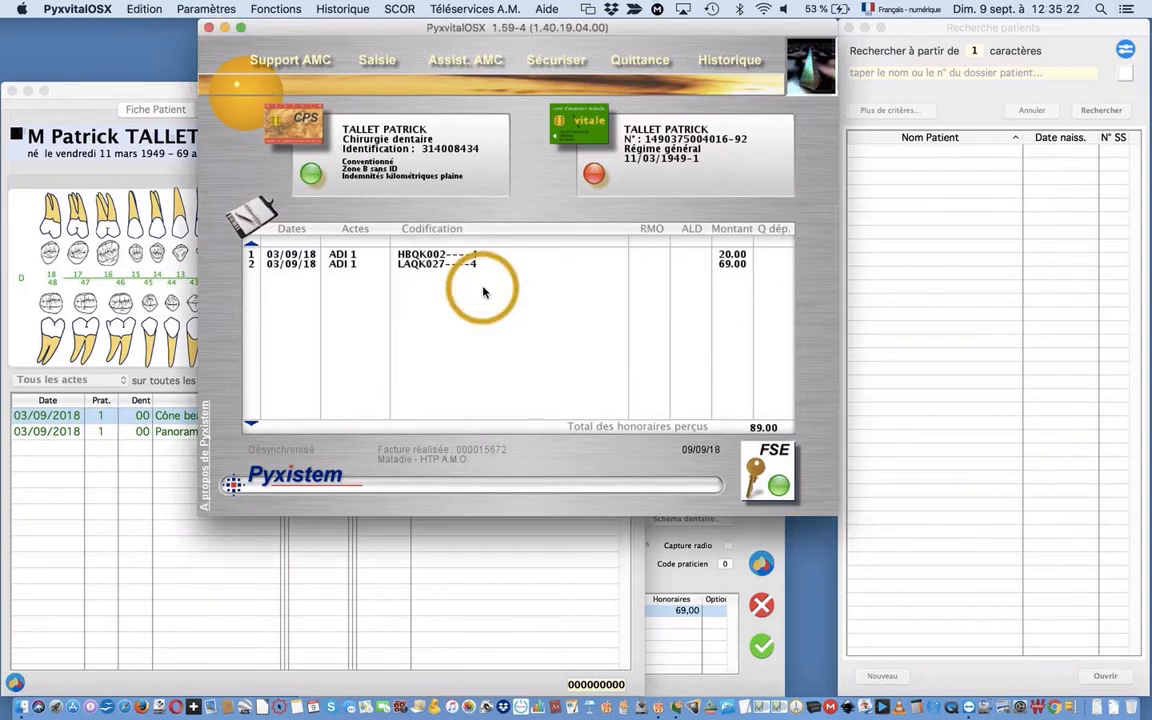
- Modify the CCAM data of act LAQK027, activity 1, setting its base unit price (Prix unitaire de base) to 69
left_click(144, 9)
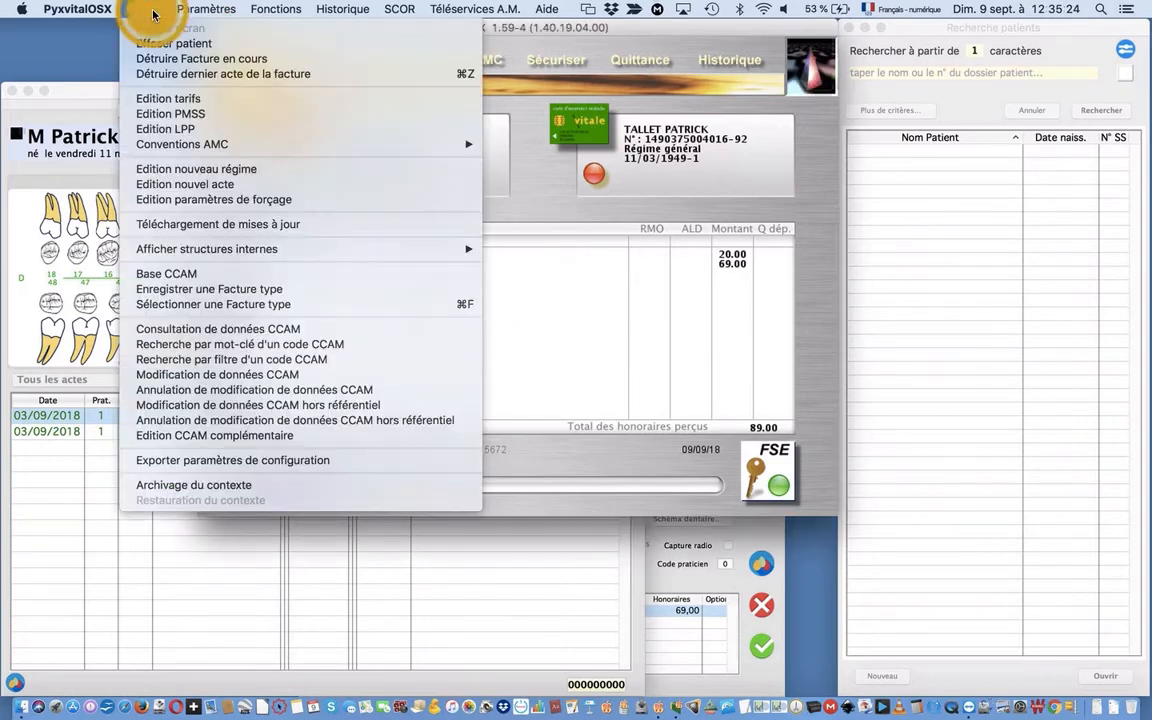
left_click(189, 377)
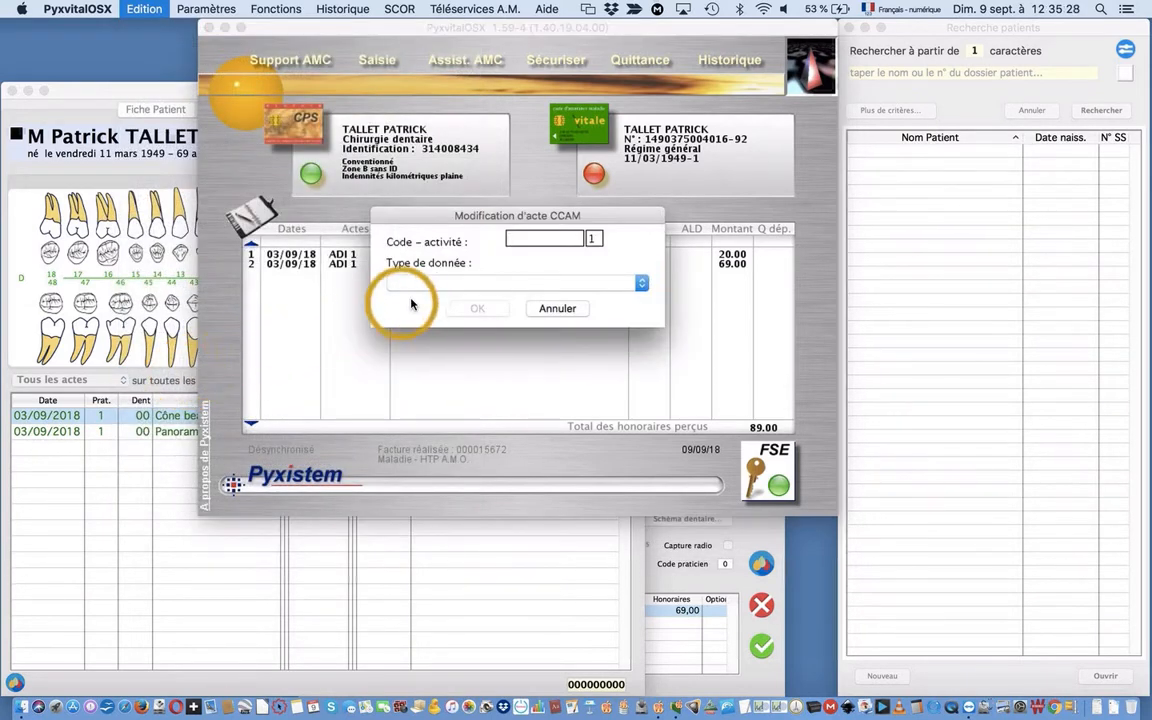
left_click(640, 285)
left_click(514, 302)
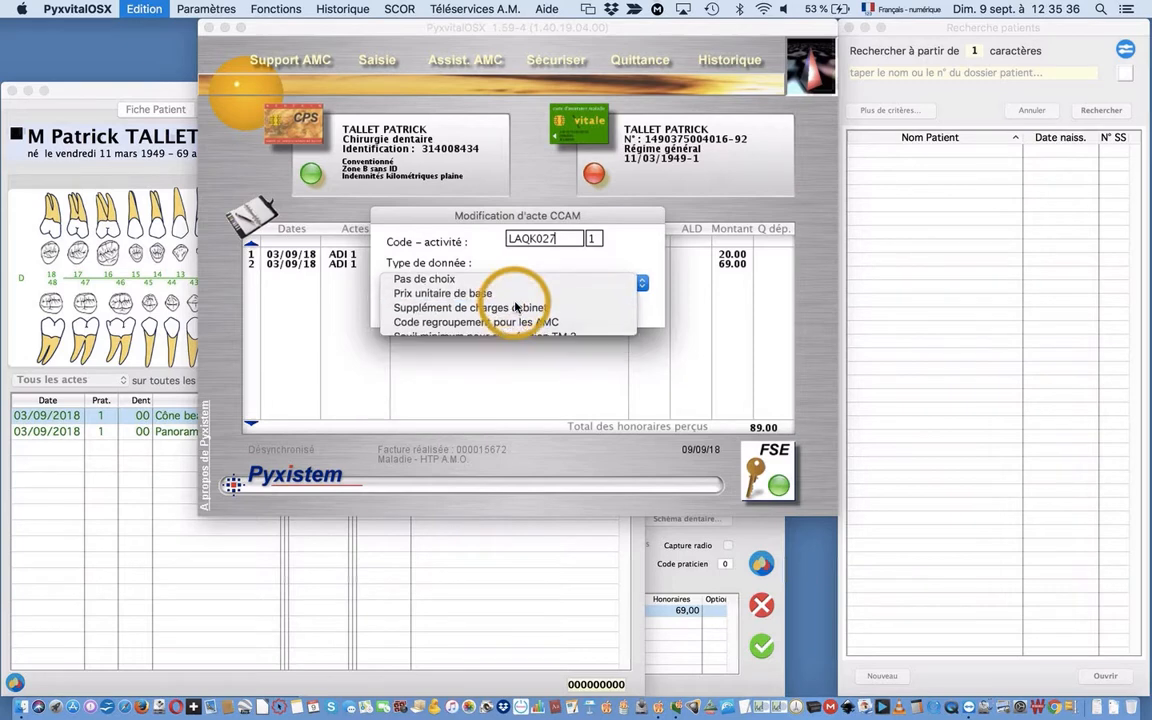
left_click(476, 306)
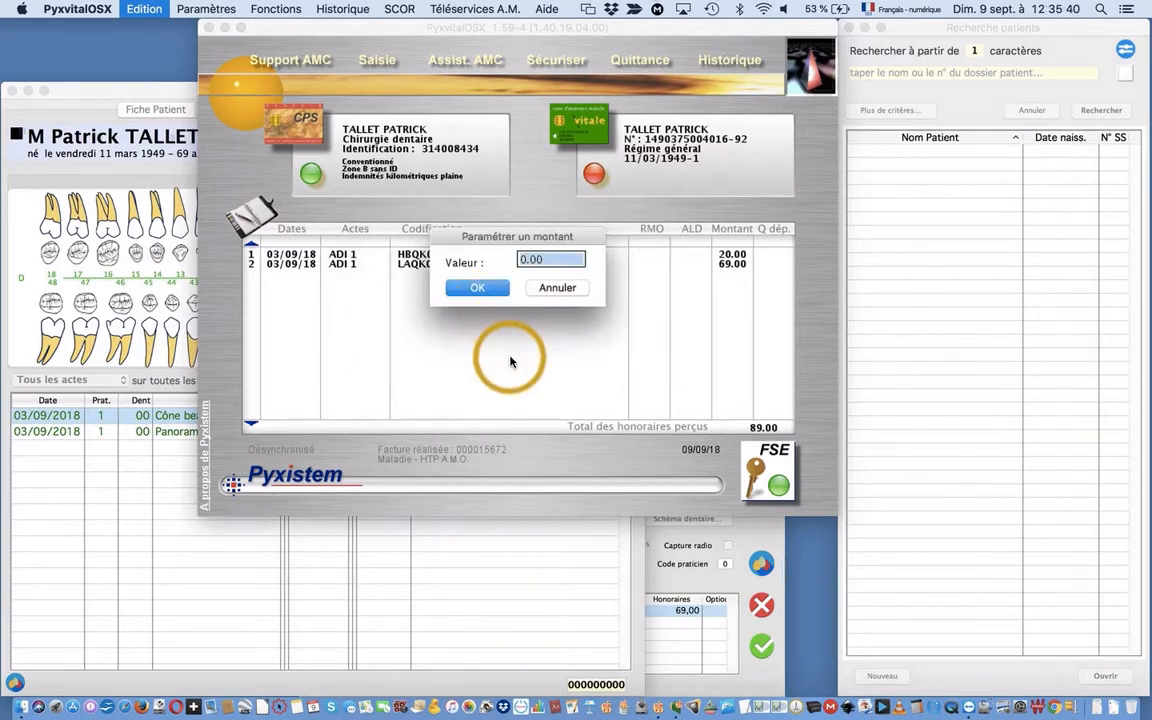
type("69")
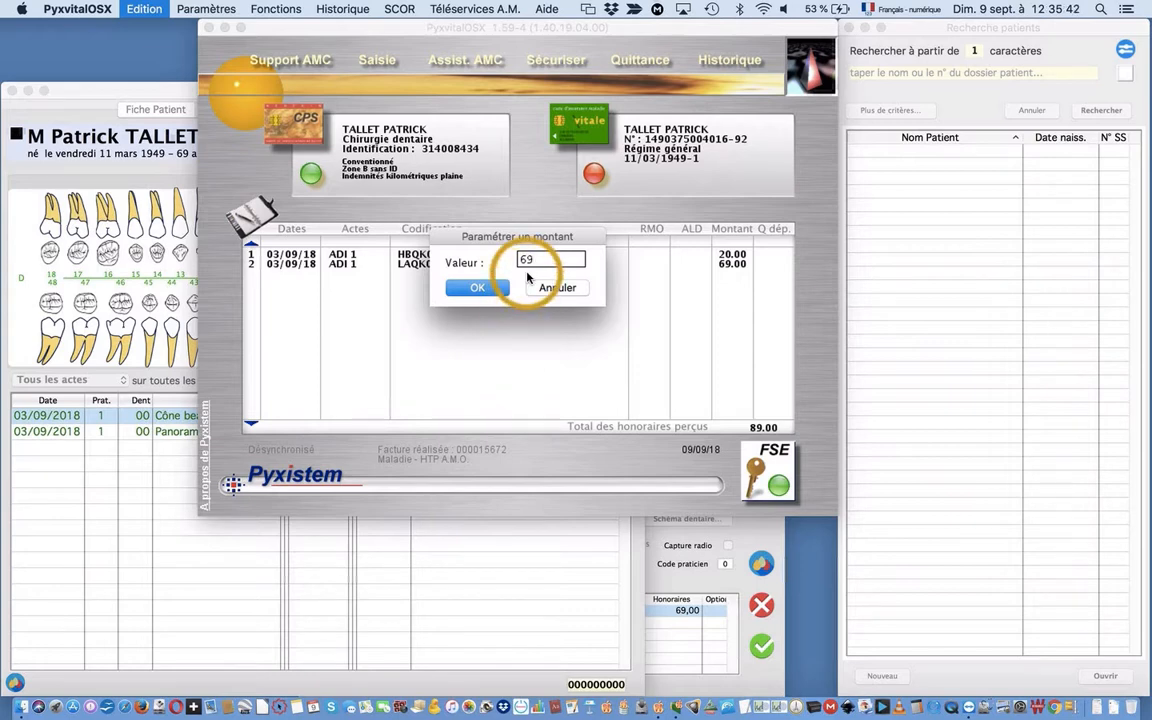
left_click(481, 290)
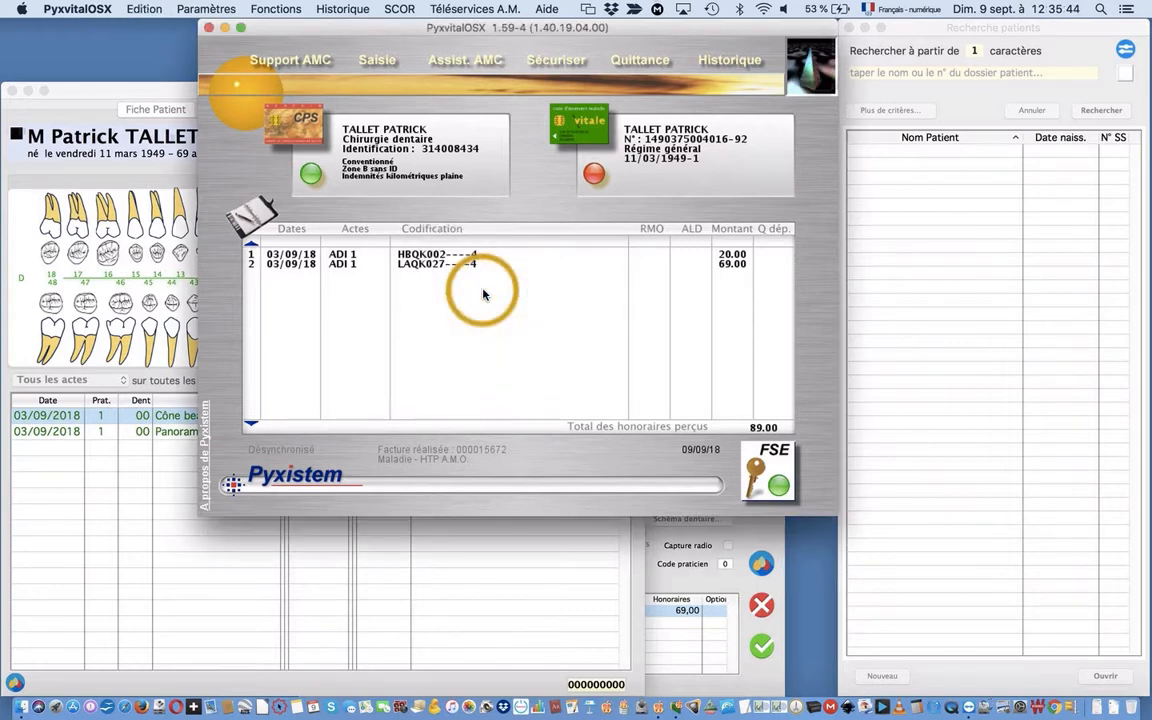
- Verify the modified base unit price of act LAQK027 by consulting its CCAM data again
left_click(142, 9)
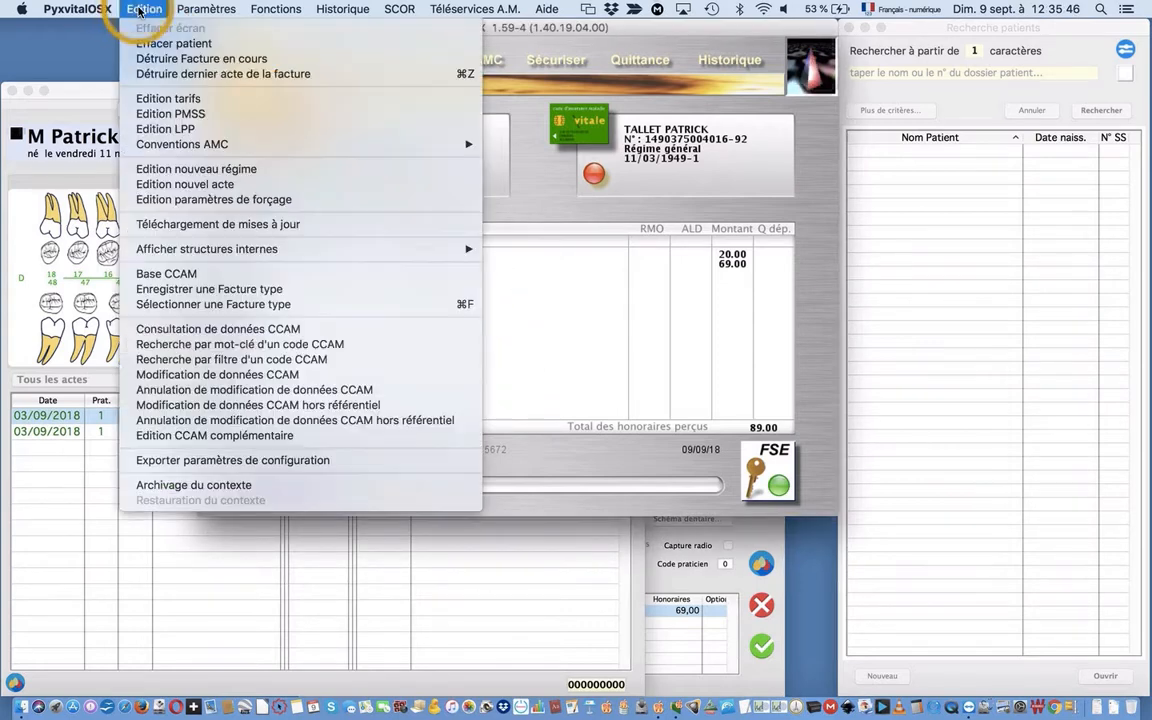
left_click(195, 329)
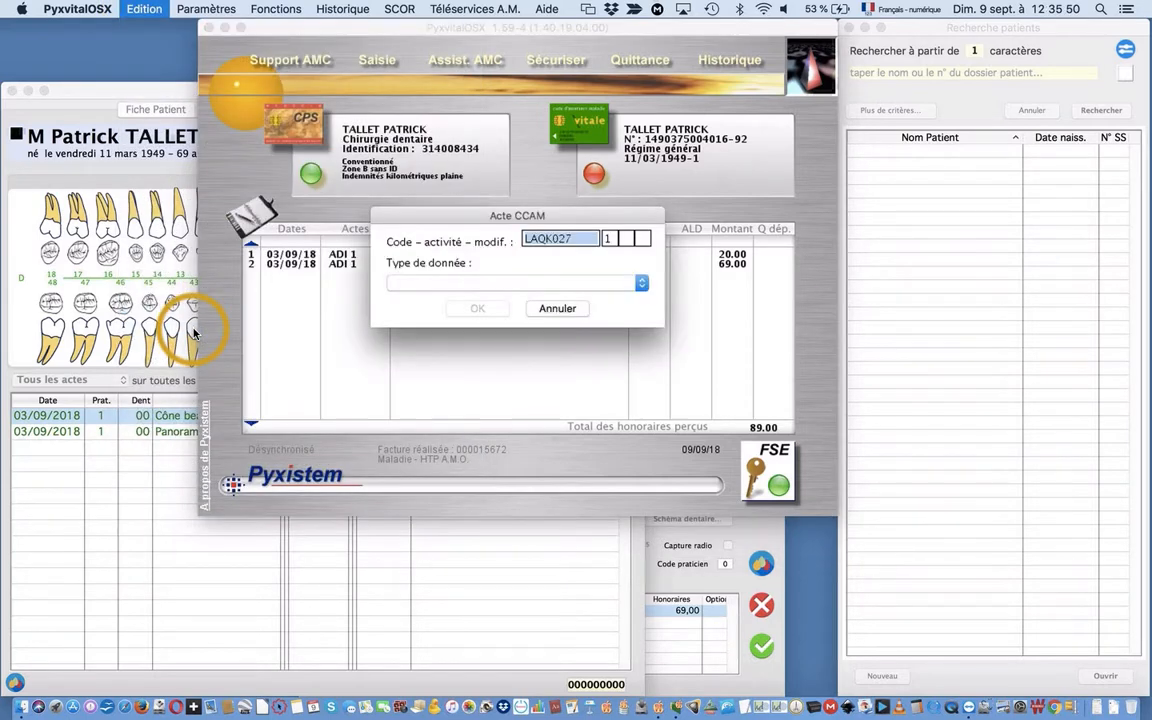
left_click(641, 287)
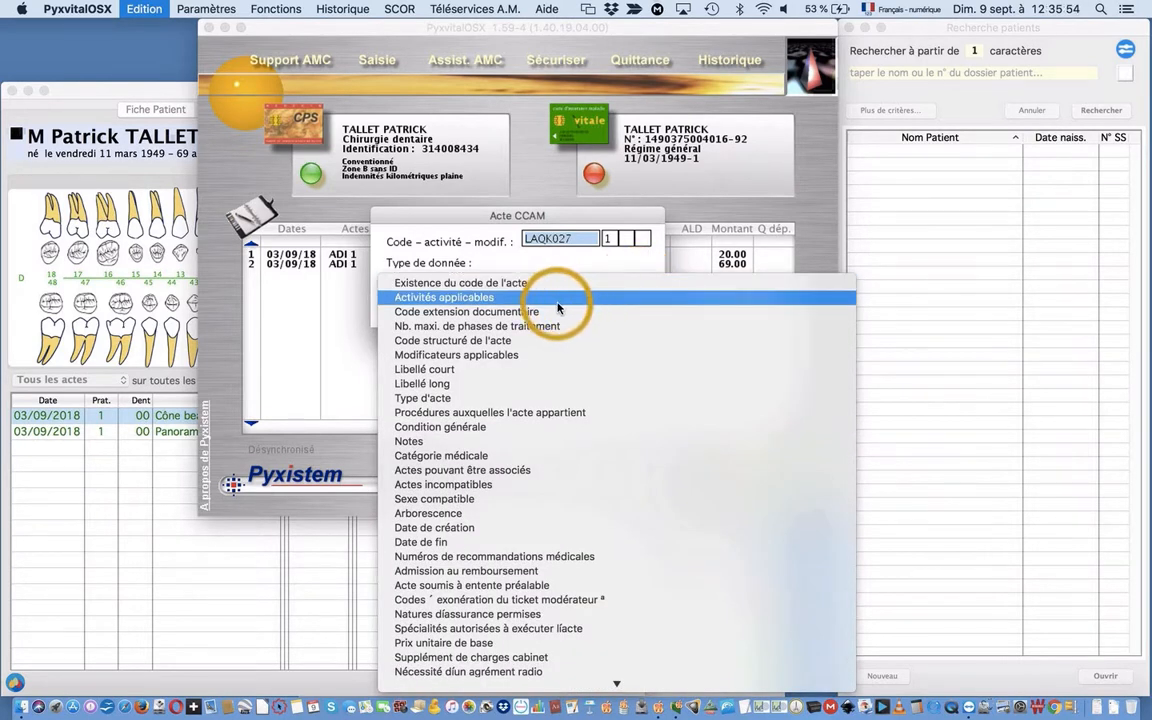
left_click(474, 643)
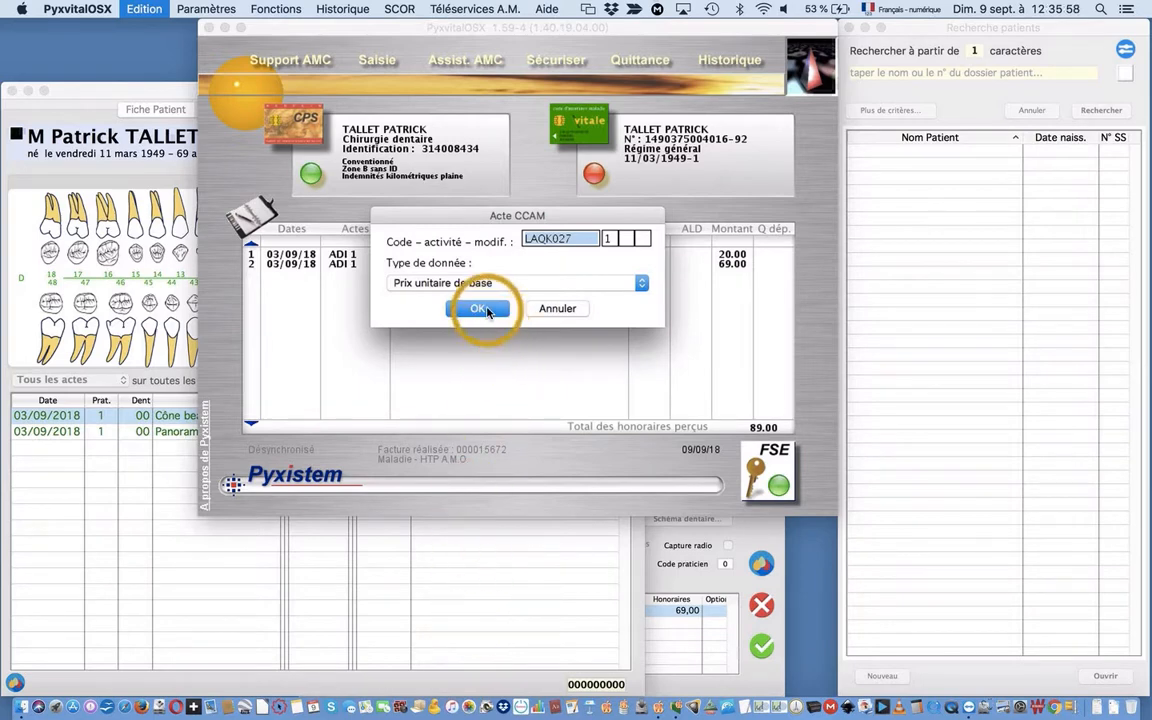
left_click(484, 310)
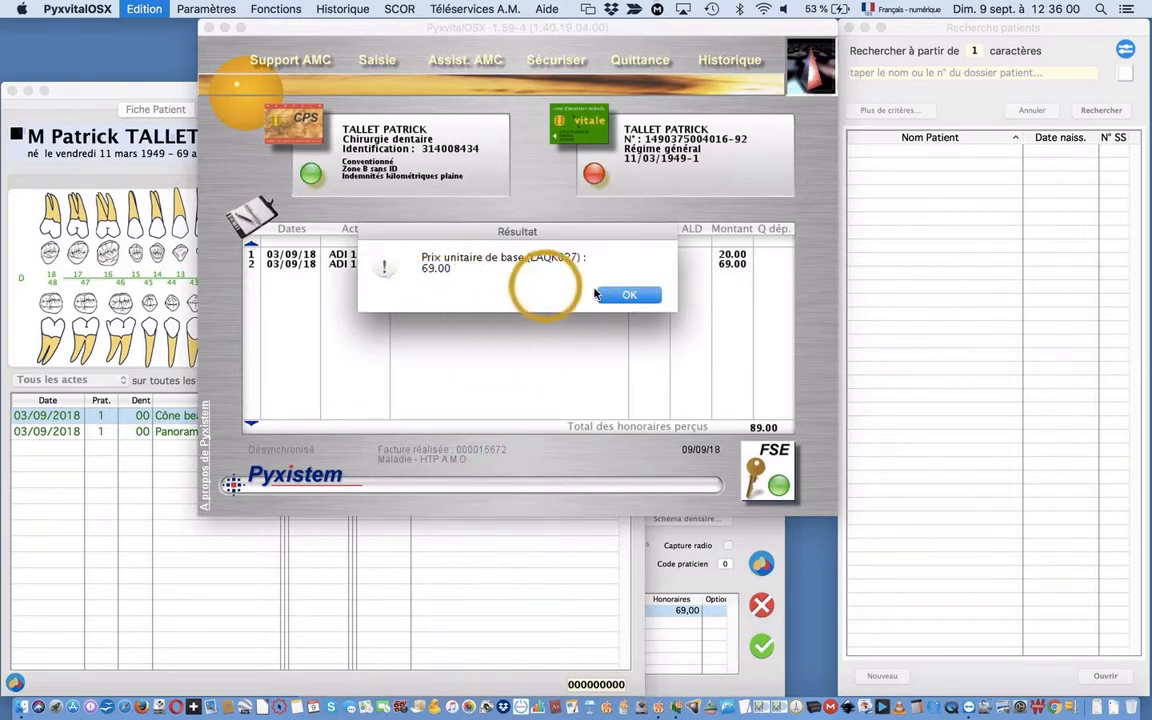
left_click(631, 295)
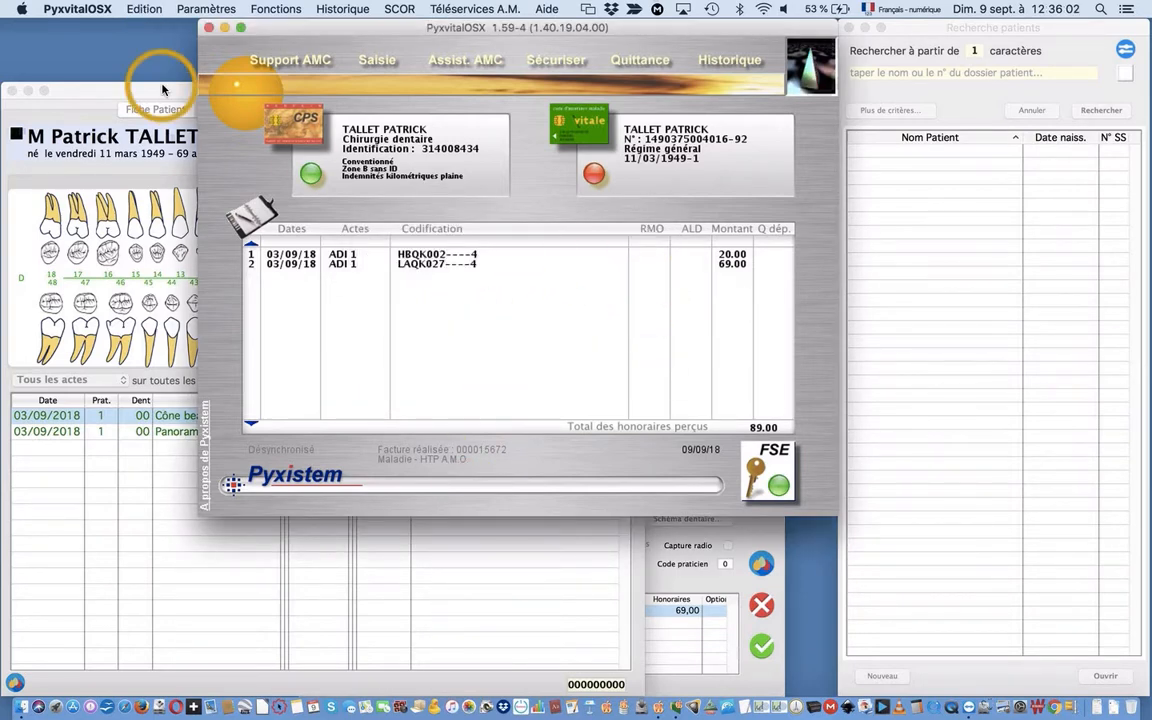
- Consult the CCAM data for the base unit price (Prix unitaire de base) of act HBQK002, activity 1
left_click(144, 9)
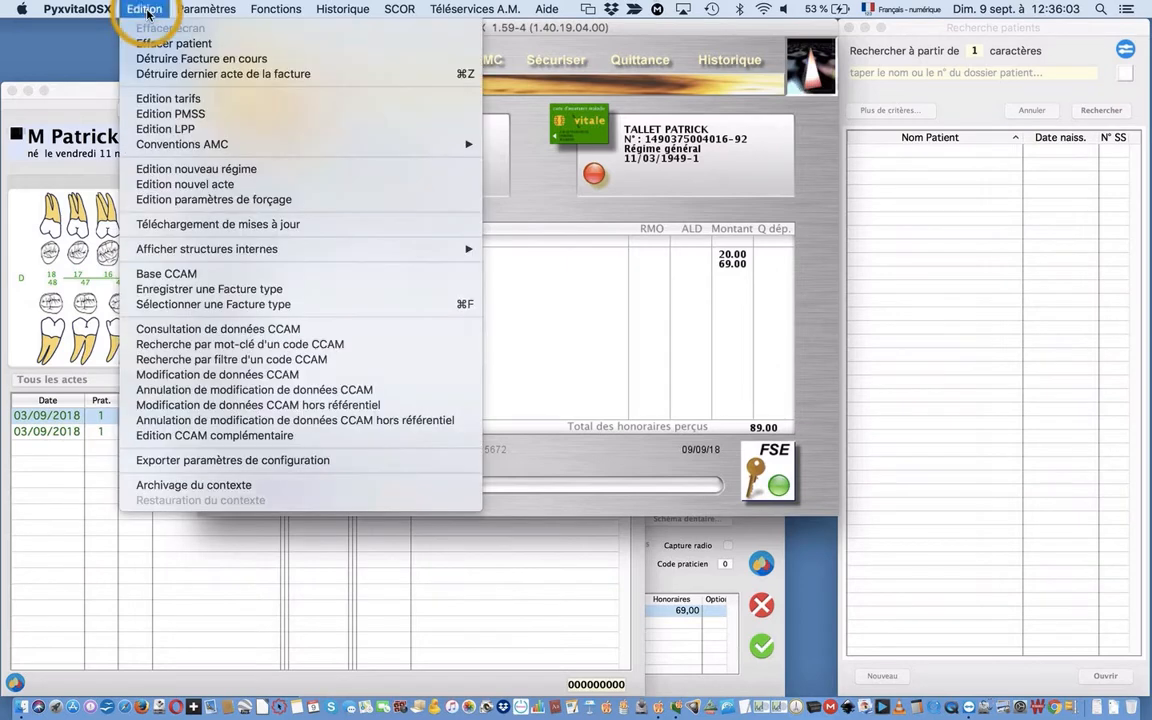
left_click(169, 331)
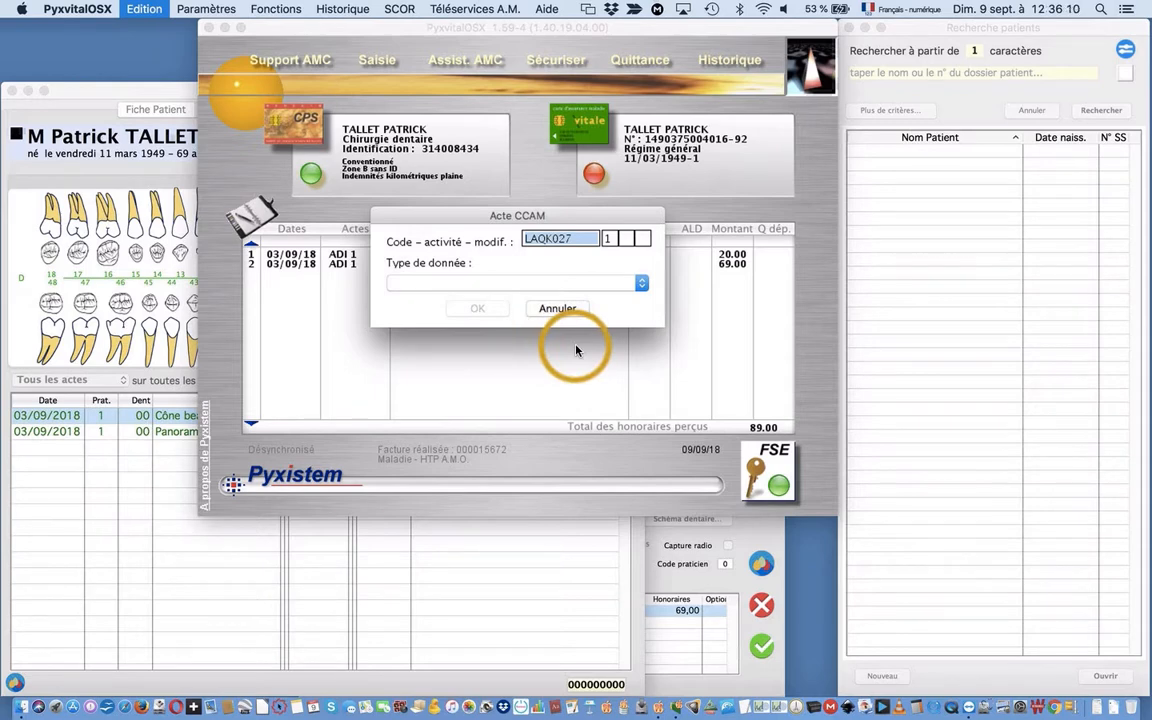
type("HE")
type("QK002")
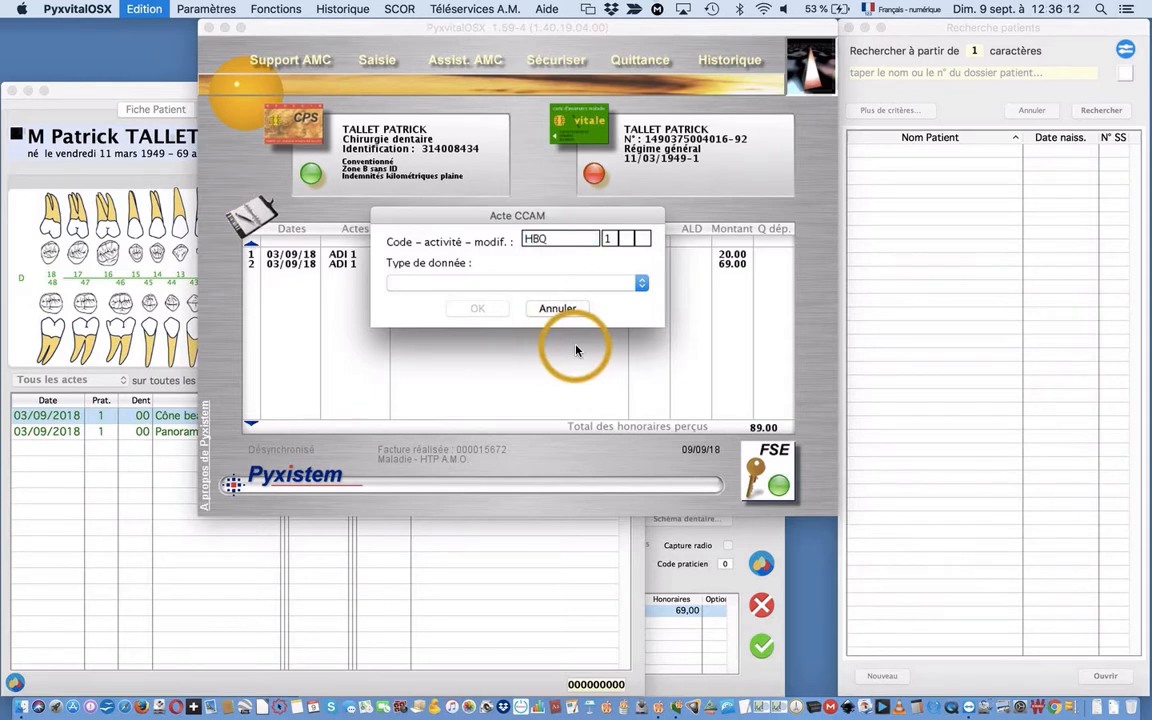
left_click(641, 283)
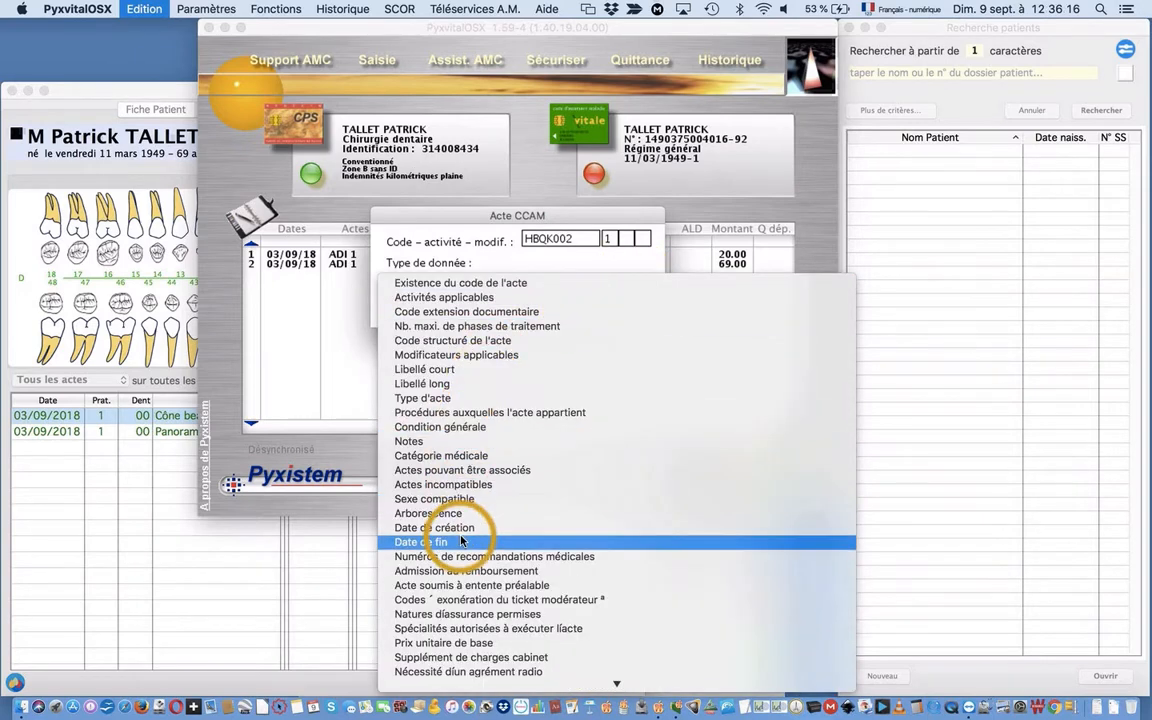
left_click(440, 648)
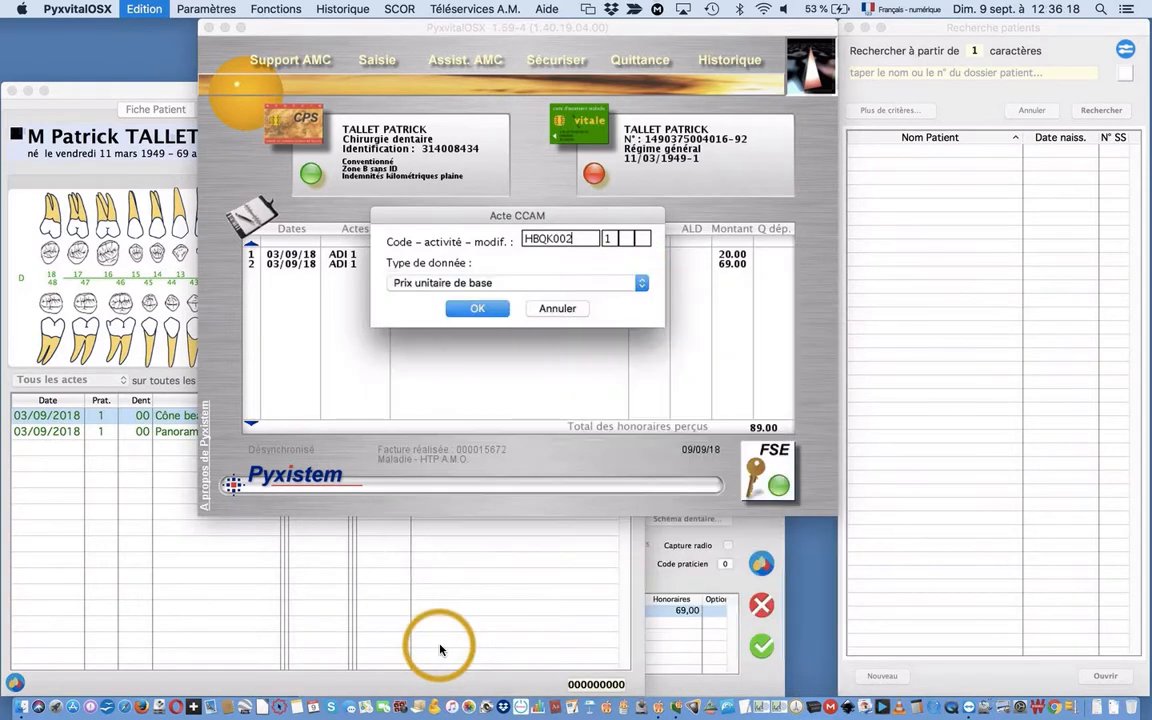
left_click(490, 314)
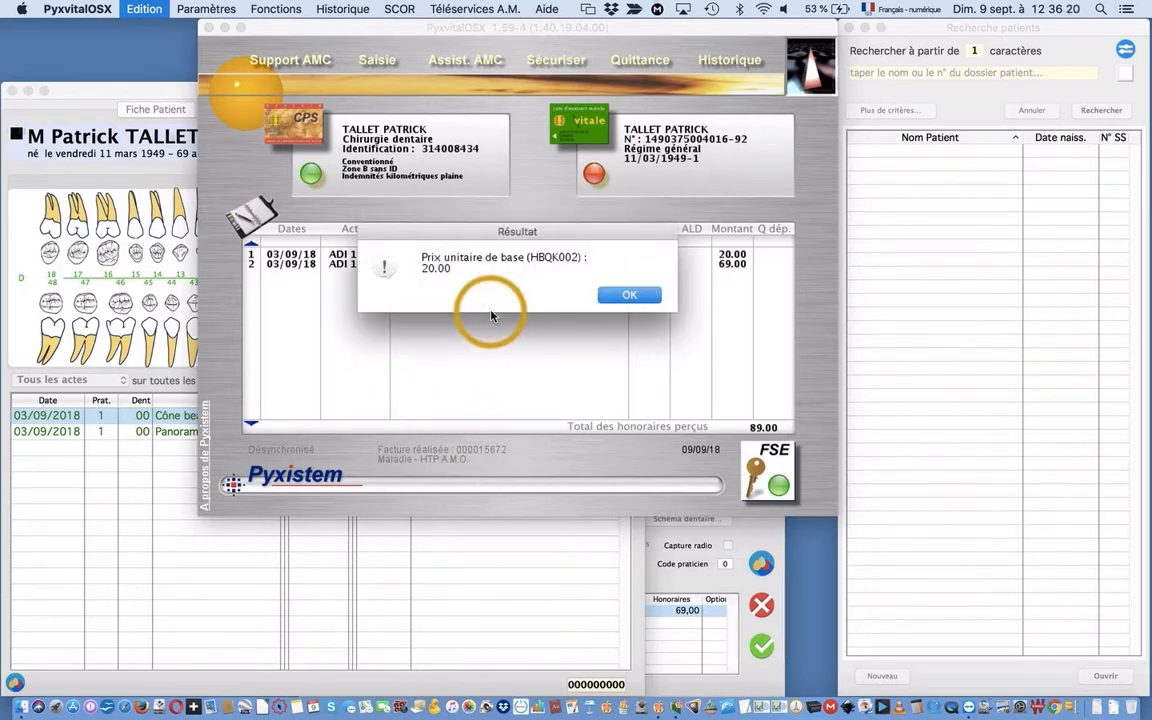
left_click(629, 295)
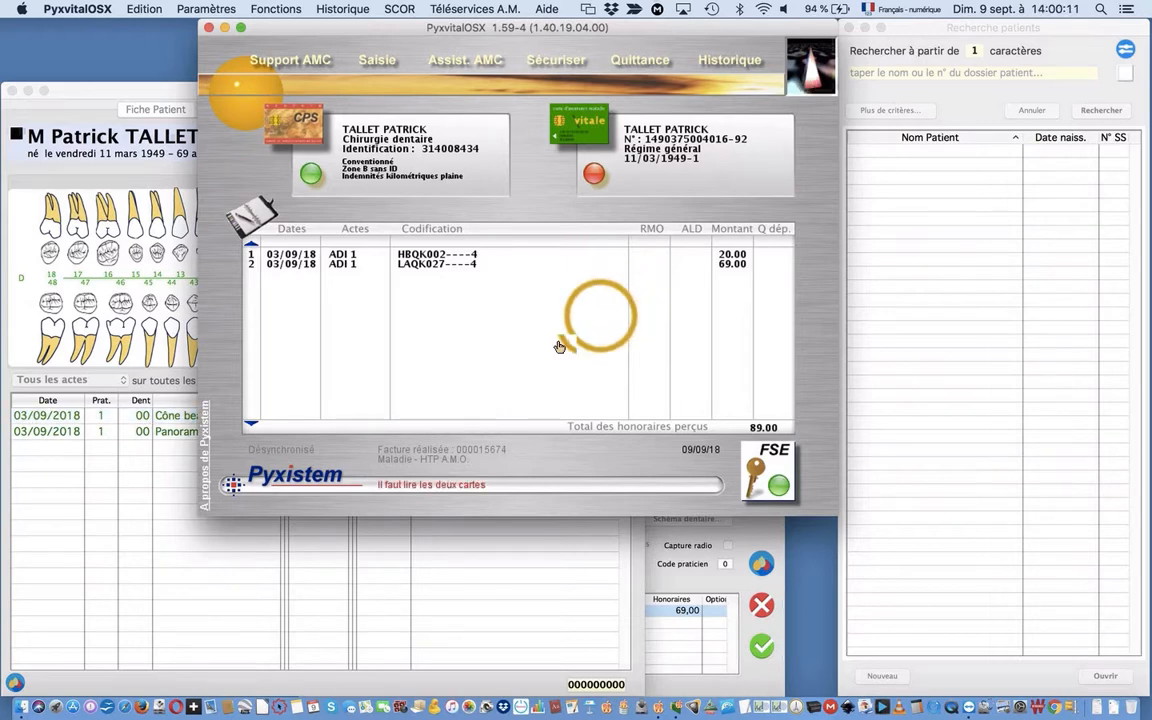
- Switch to MacDent and delete the patient's two billed acts, Cône beam SS G and Panoramique Numérique, dated 03/09/2018
left_click(153, 500)
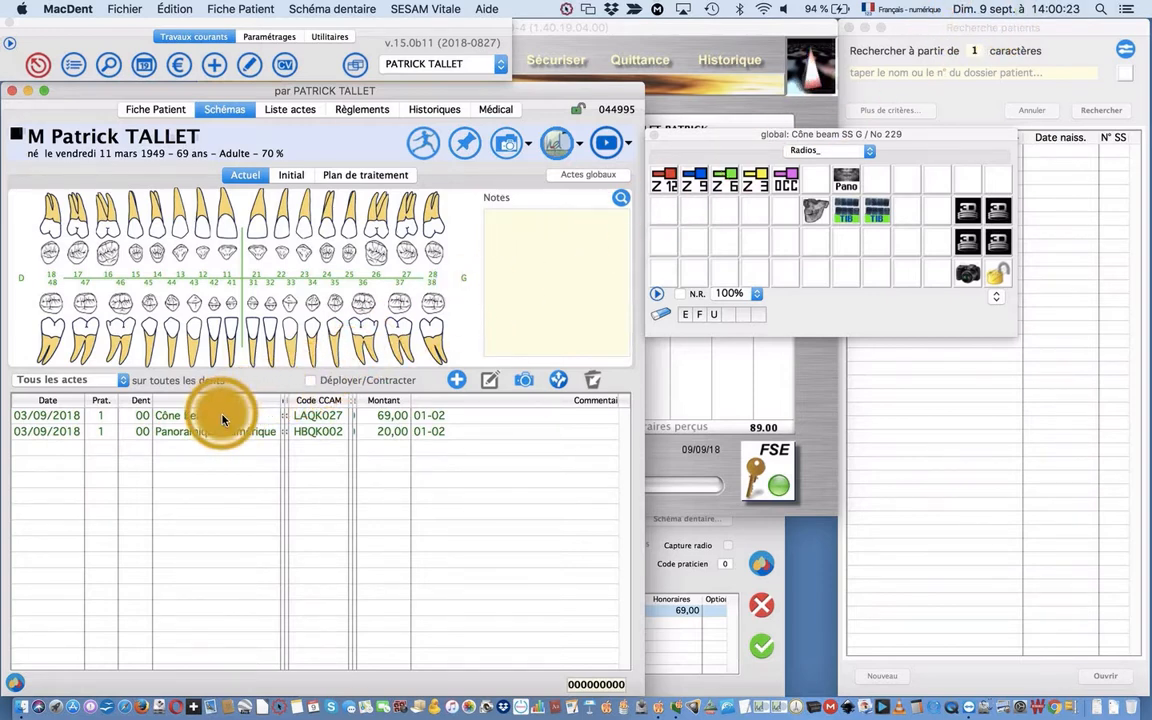
left_click_drag(225, 414, 225, 430)
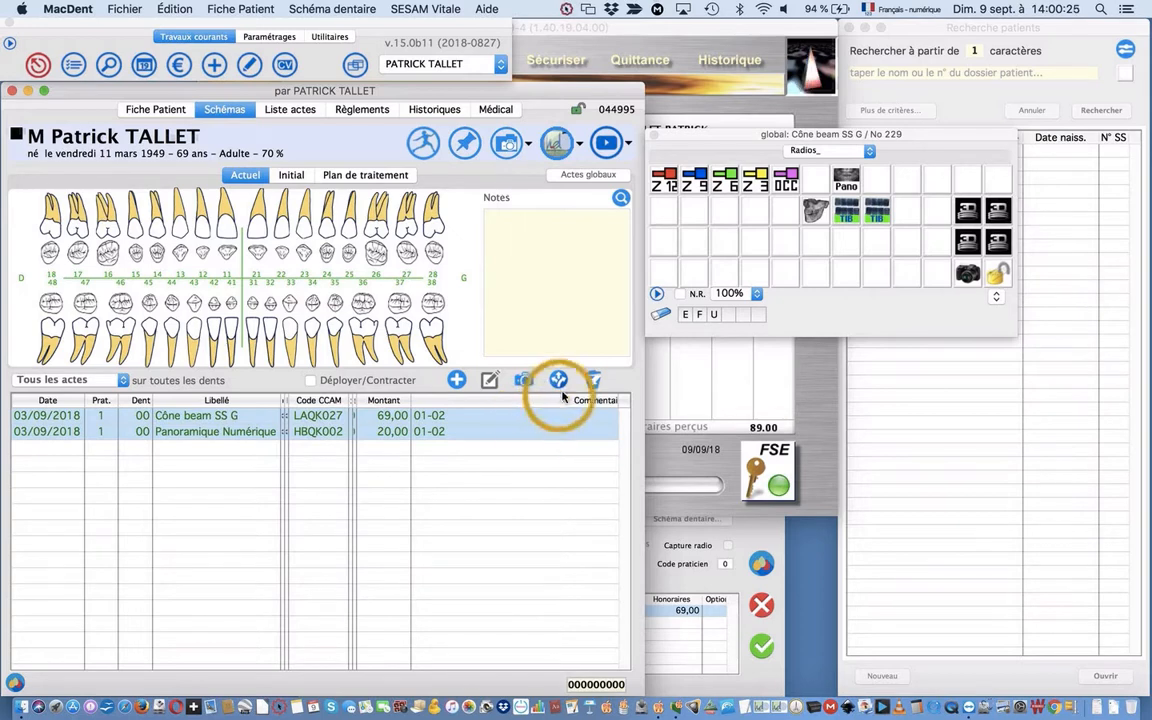
left_click(591, 383)
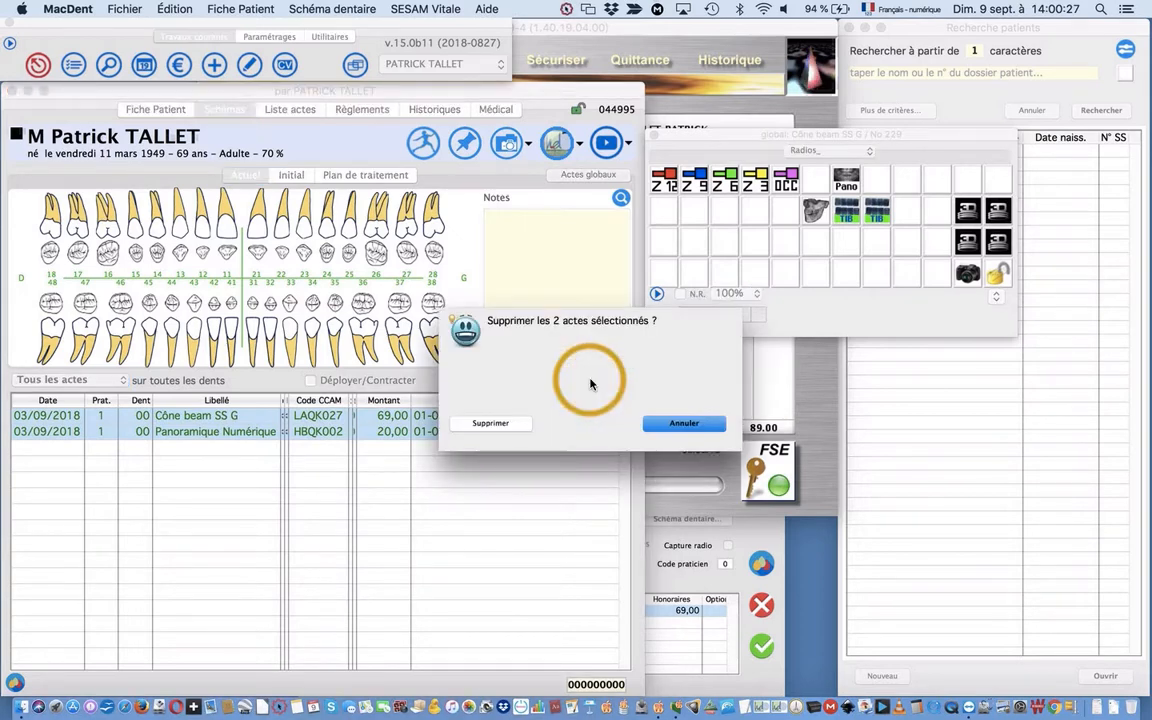
left_click(508, 424)
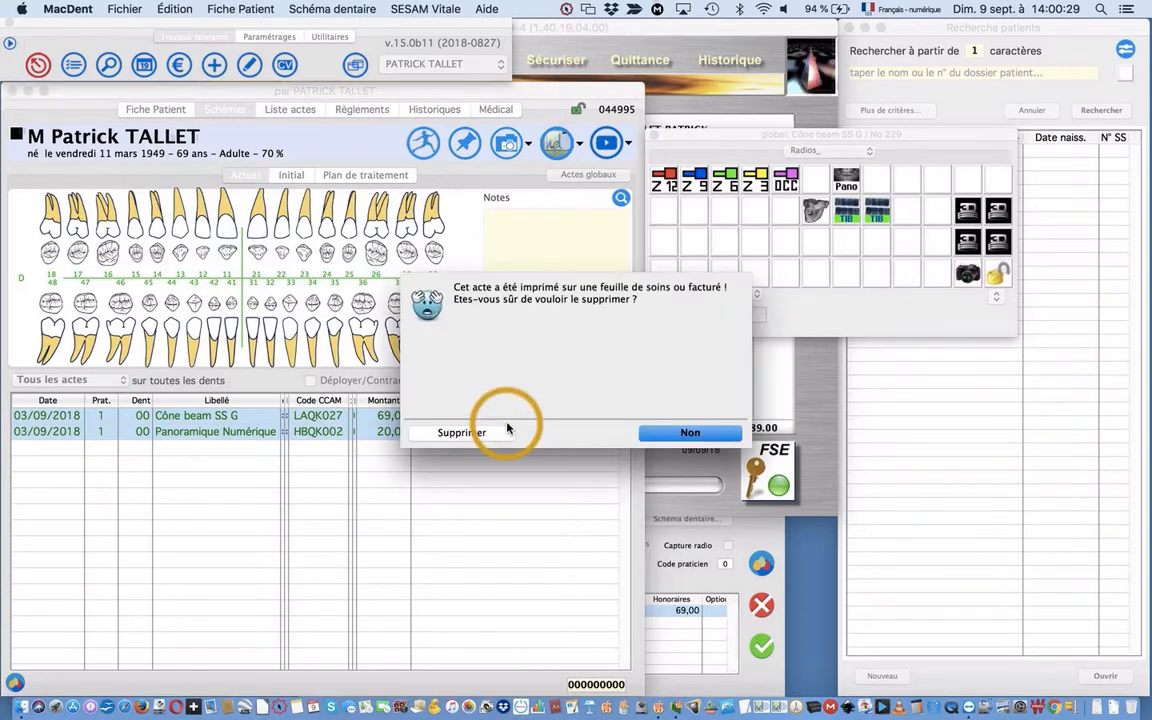
left_click(478, 435)
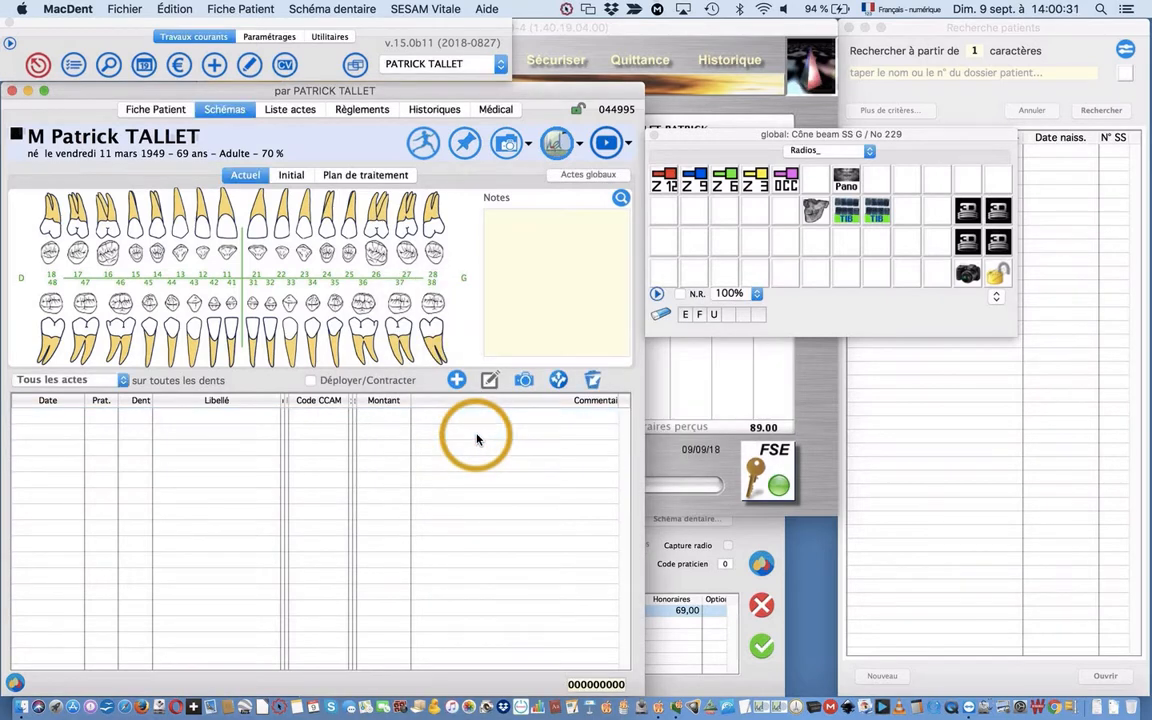
- Add the acts Panoramique Numérique and Cône beam SS G from the Radios palette to the patient's chart
left_click(846, 180)
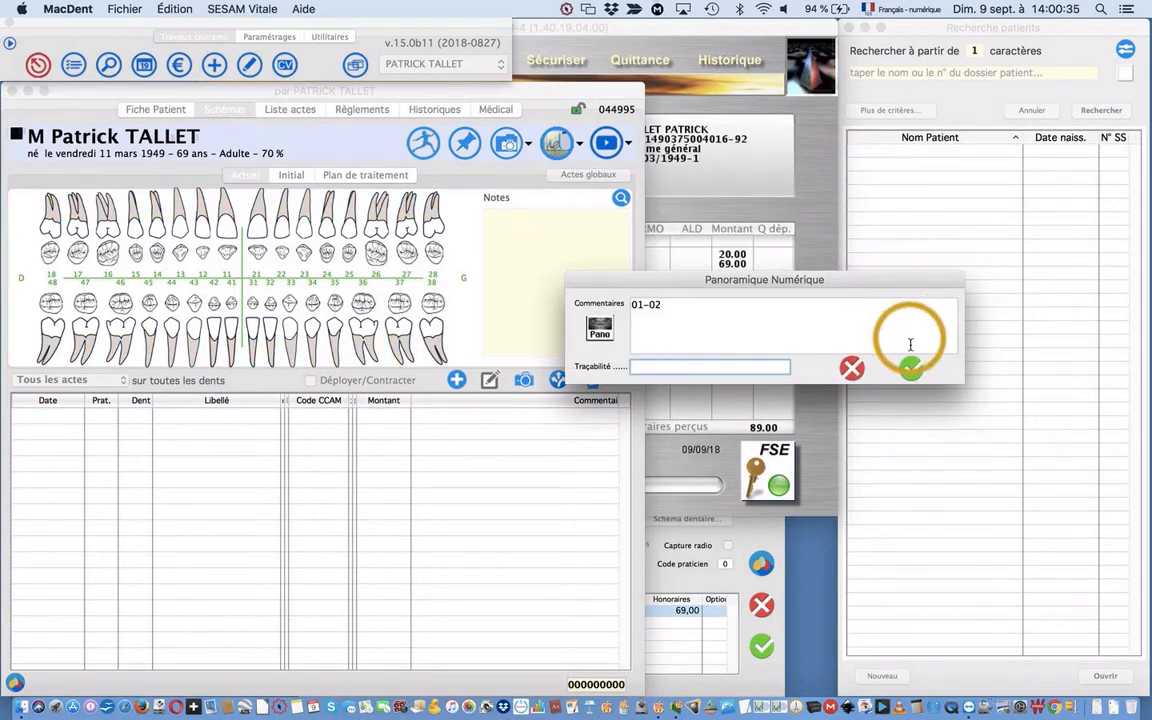
left_click(911, 373)
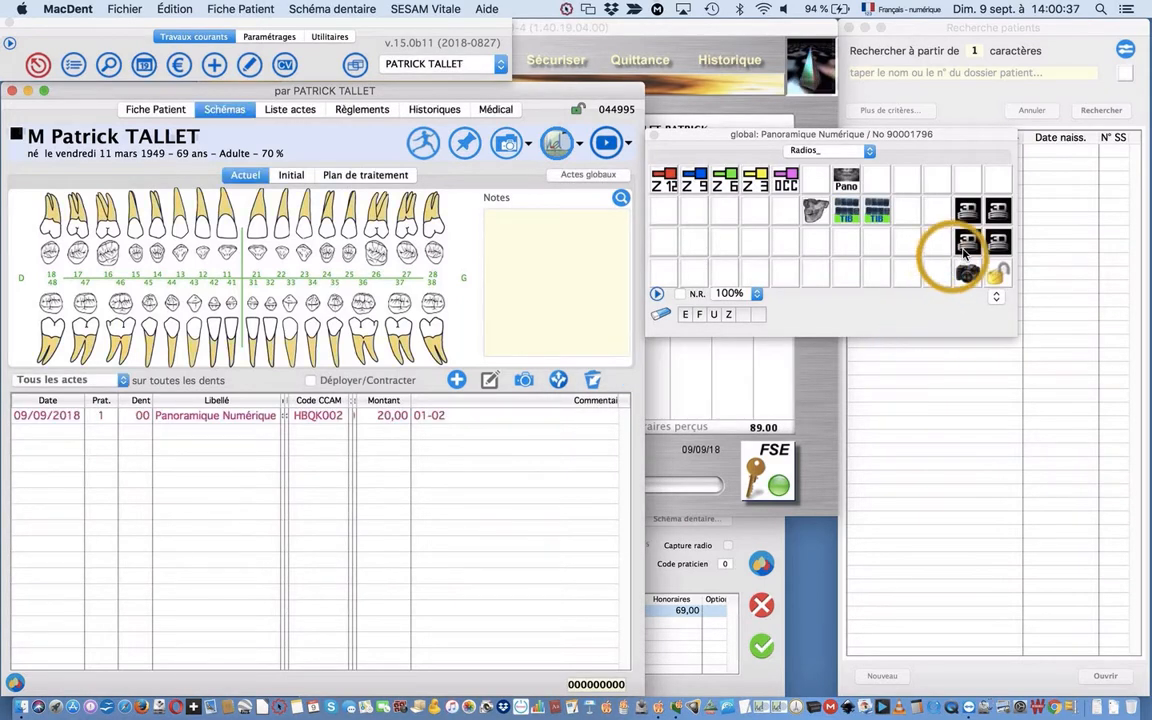
left_click(968, 243)
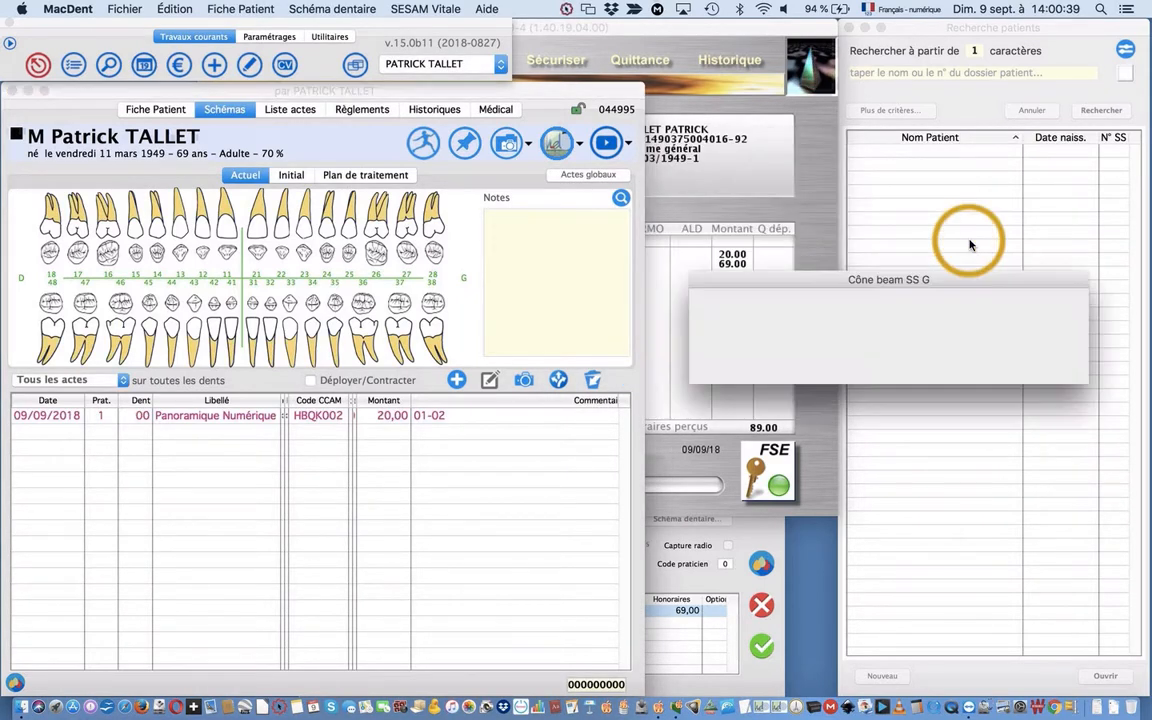
left_click(1033, 369)
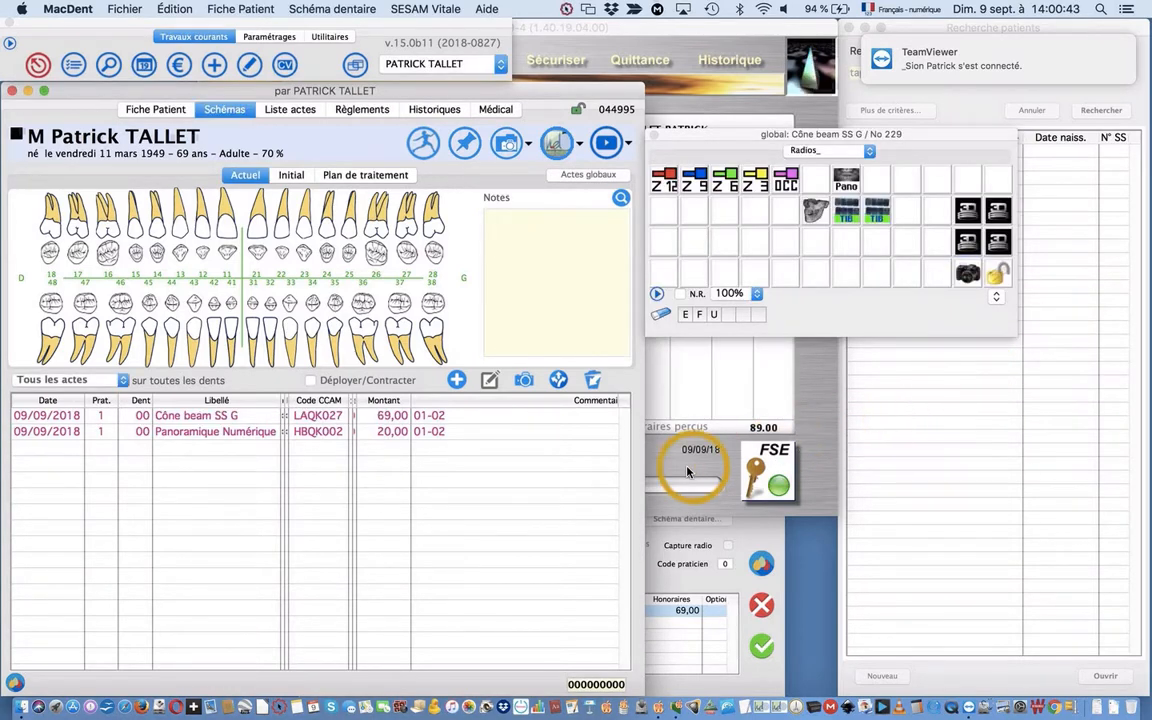
- Create an electronic care sheet (Feuille de Soins Electronique) for both acts under Maladie insurance, declaring that no accident is involved
left_click(558, 380)
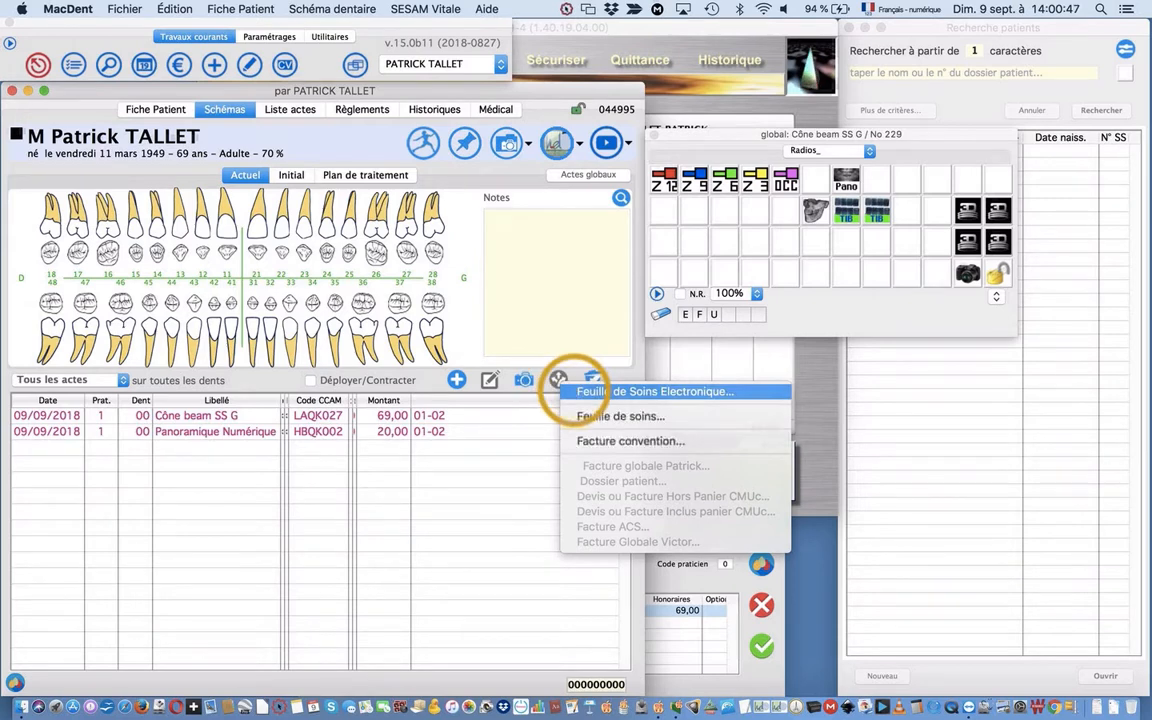
left_click(576, 392)
left_click(722, 537)
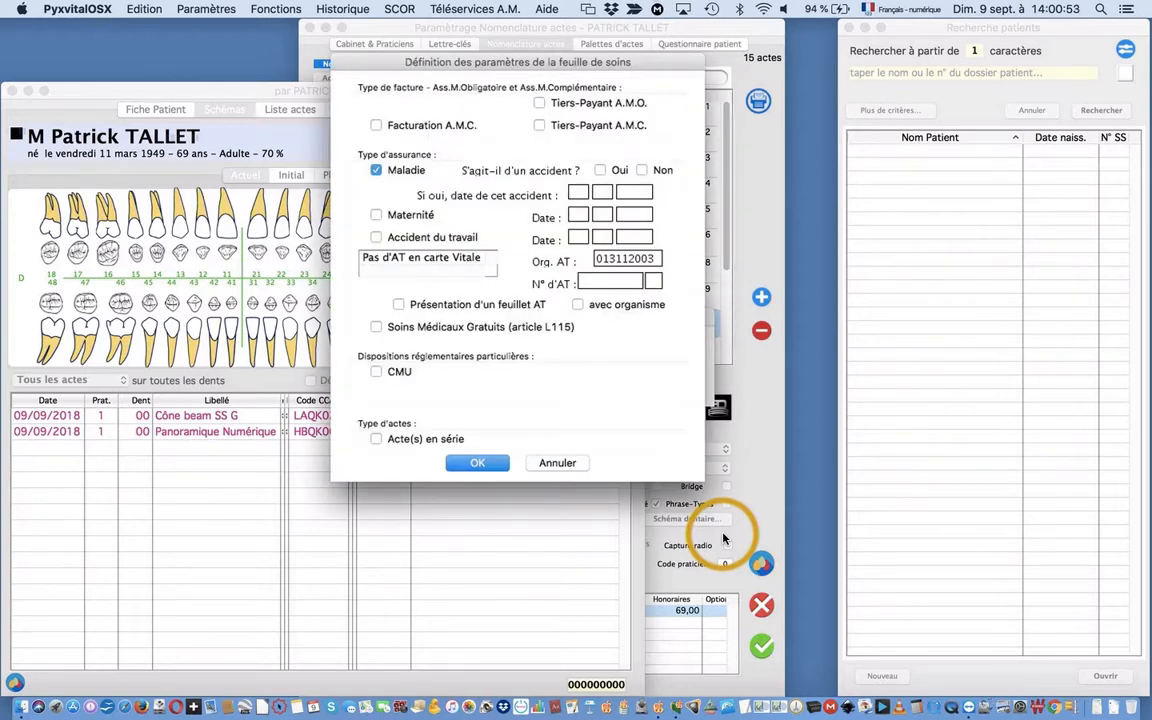
left_click(482, 463)
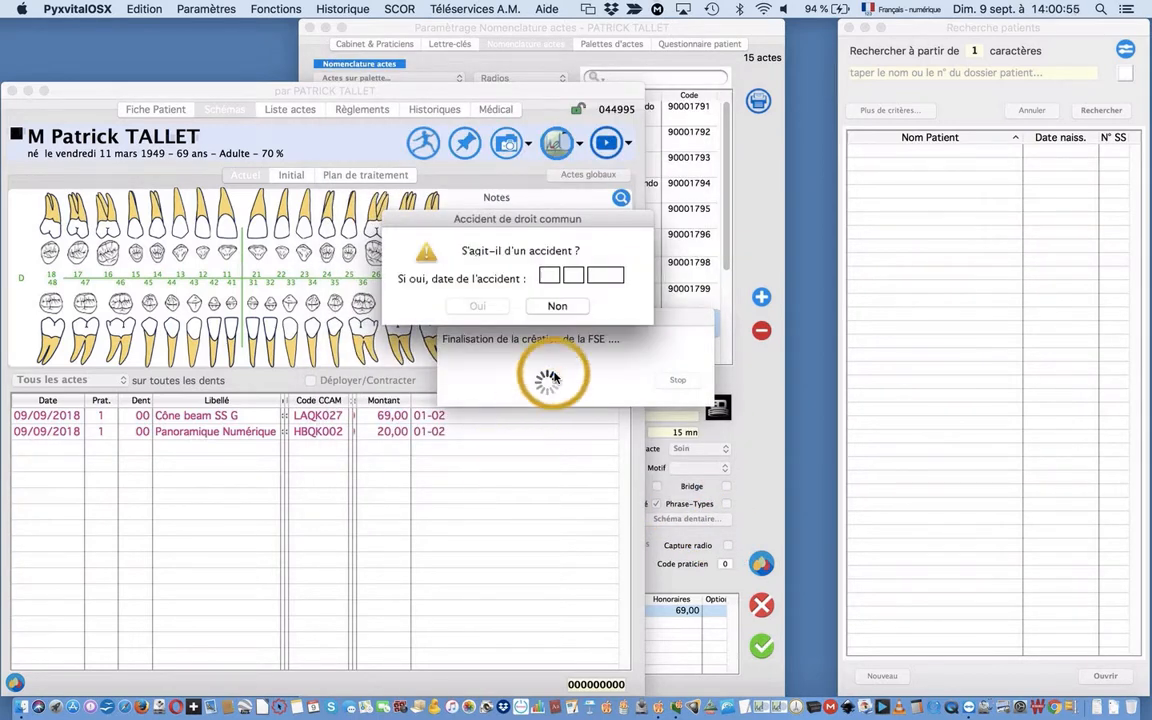
left_click(551, 306)
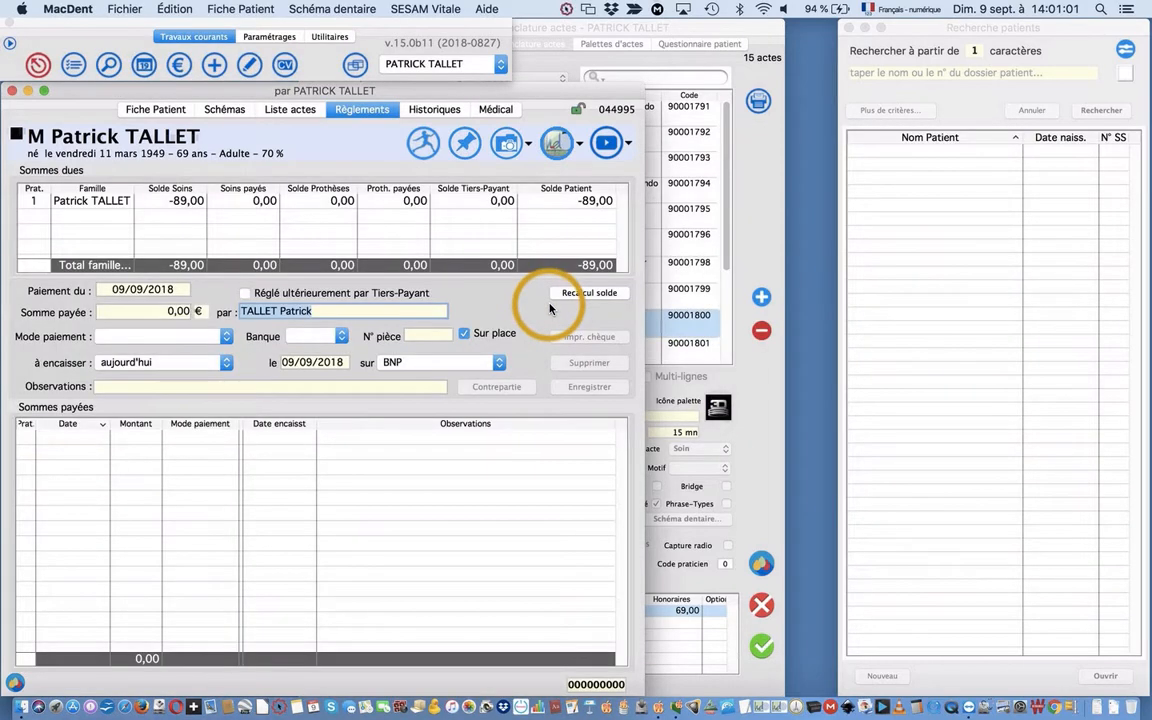
- Open the newest FSE from the patient's history, review the amounts on its receipt and close the receipt
left_click(436, 110)
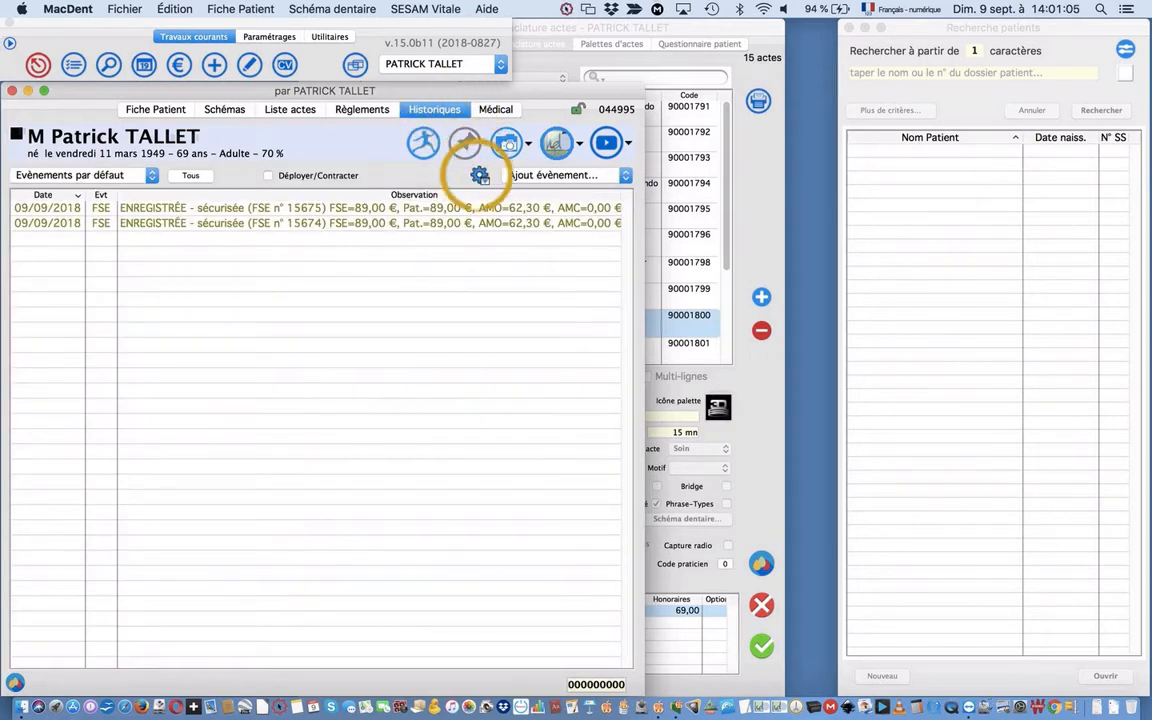
double_click(460, 208)
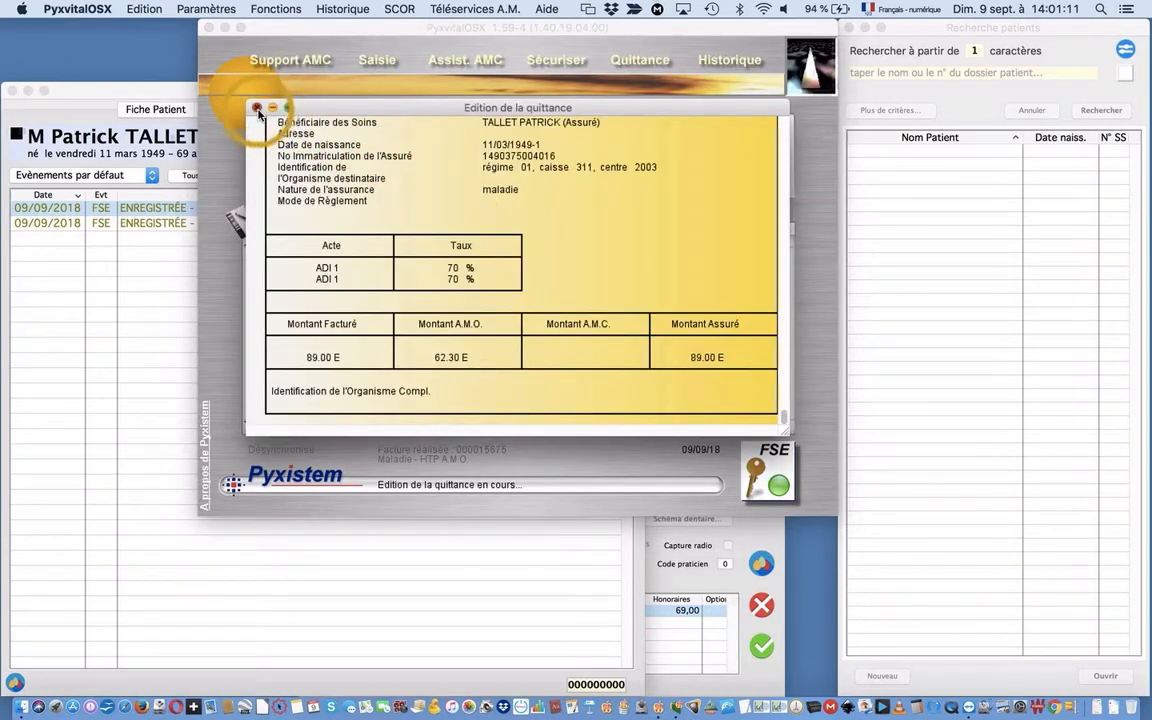
left_click(257, 107)
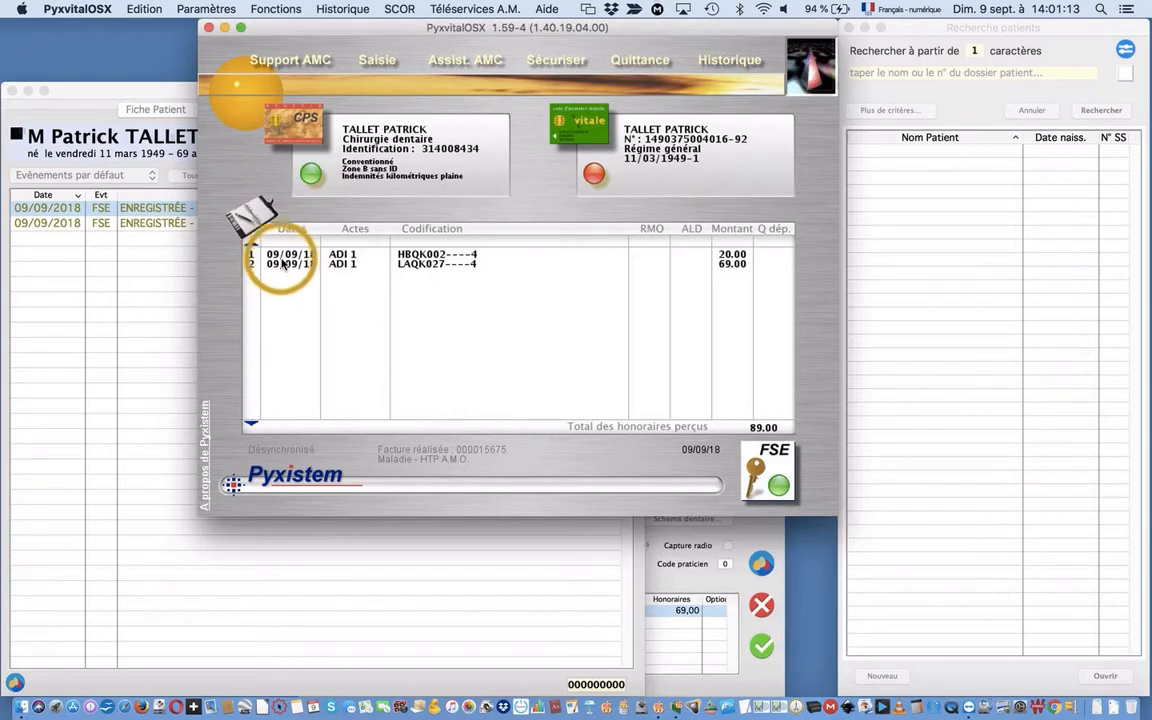